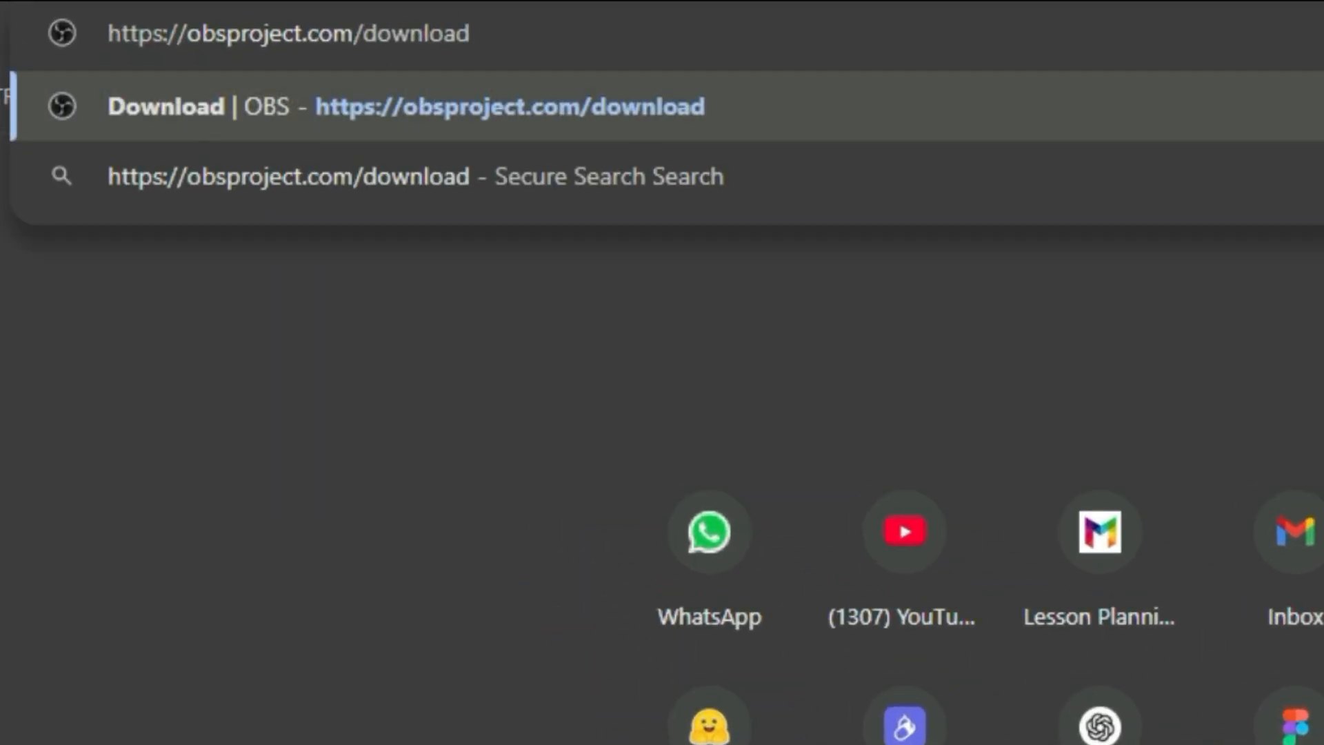
Go to obsproject.com/download and download the Windows installer for OBS Studio
key("Return")
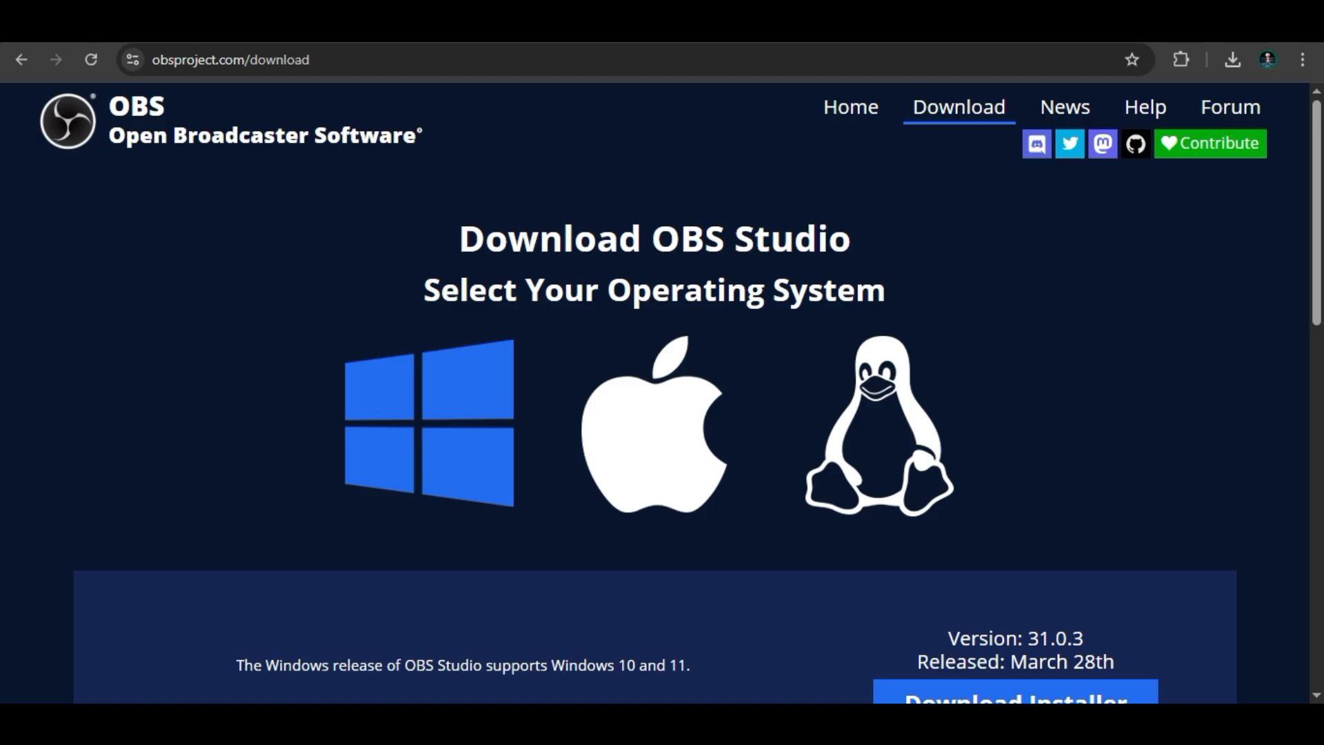
scroll(662, 393, "down", 3)
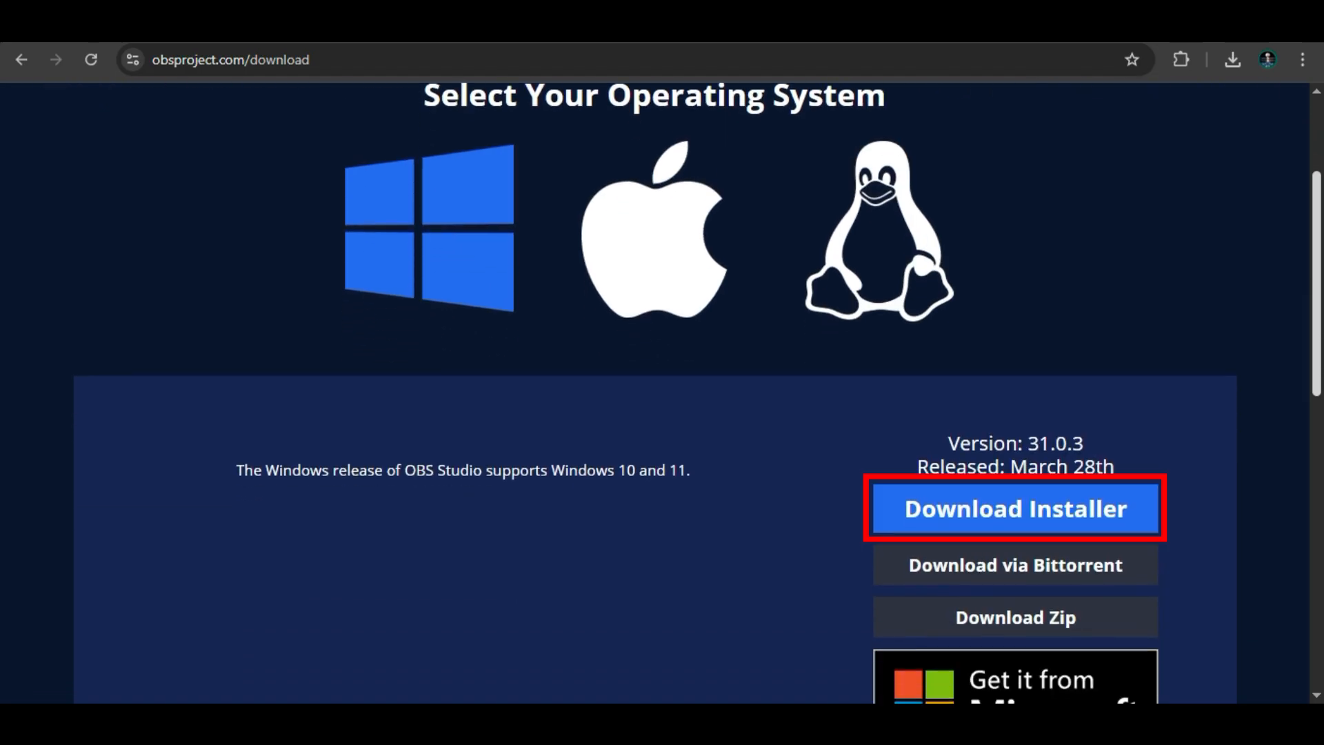
left_click(1016, 509)
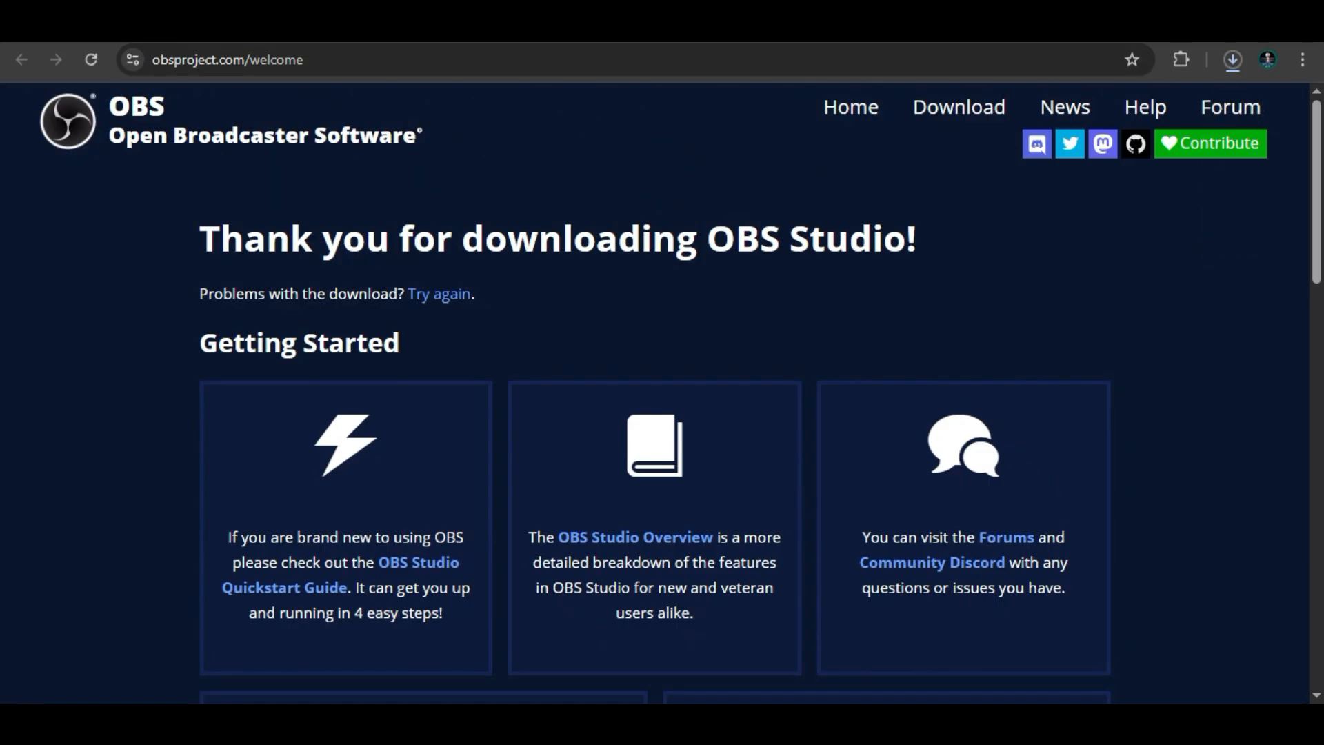
Run the downloaded OBS Studio installer, install into C:\Program Files\obs-studio, and finish setup with OBS Studio launching
left_click(1234, 60)
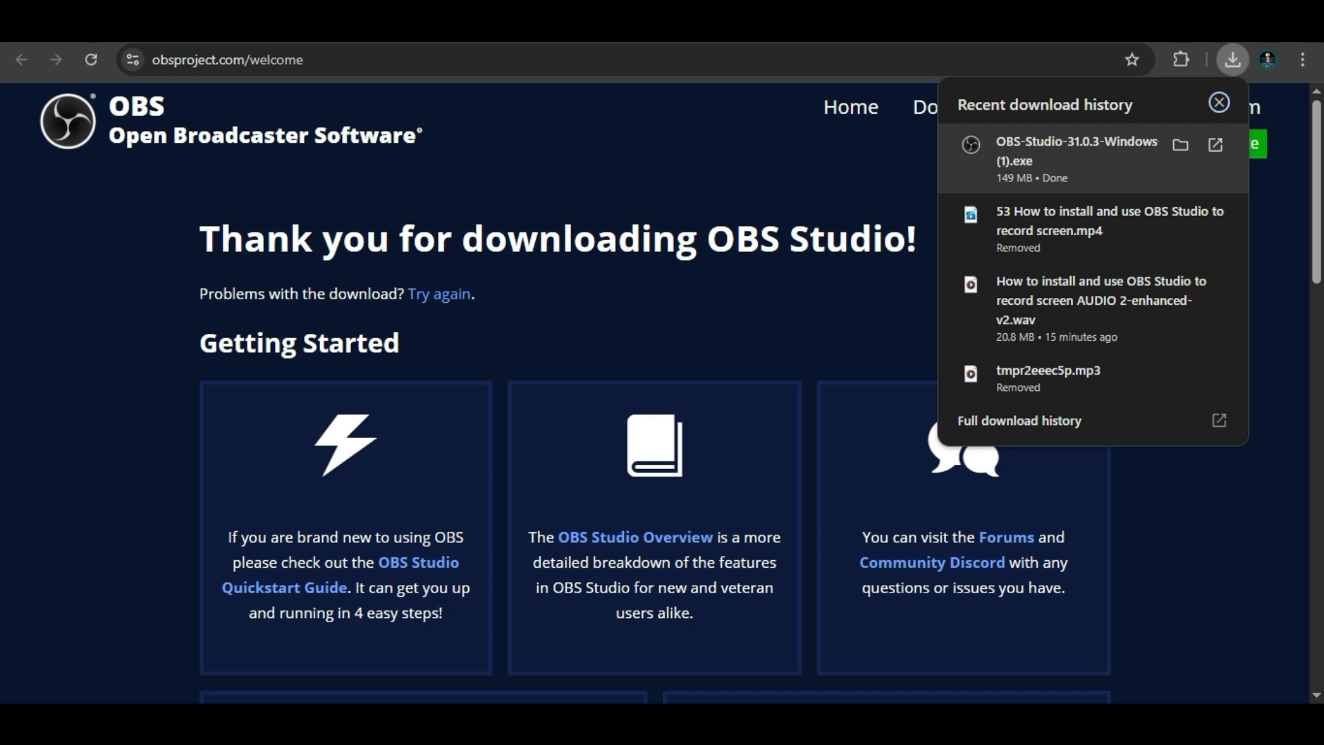
left_click(1062, 158)
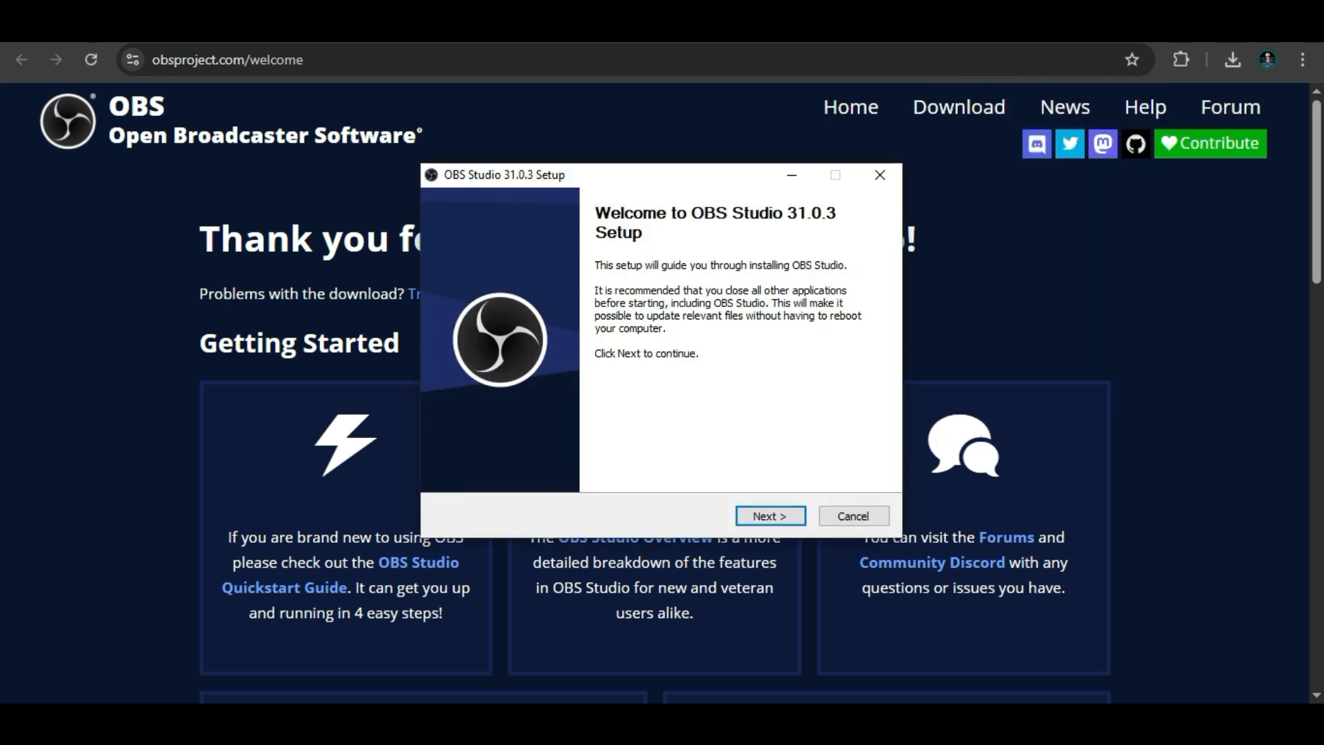
left_click(771, 516)
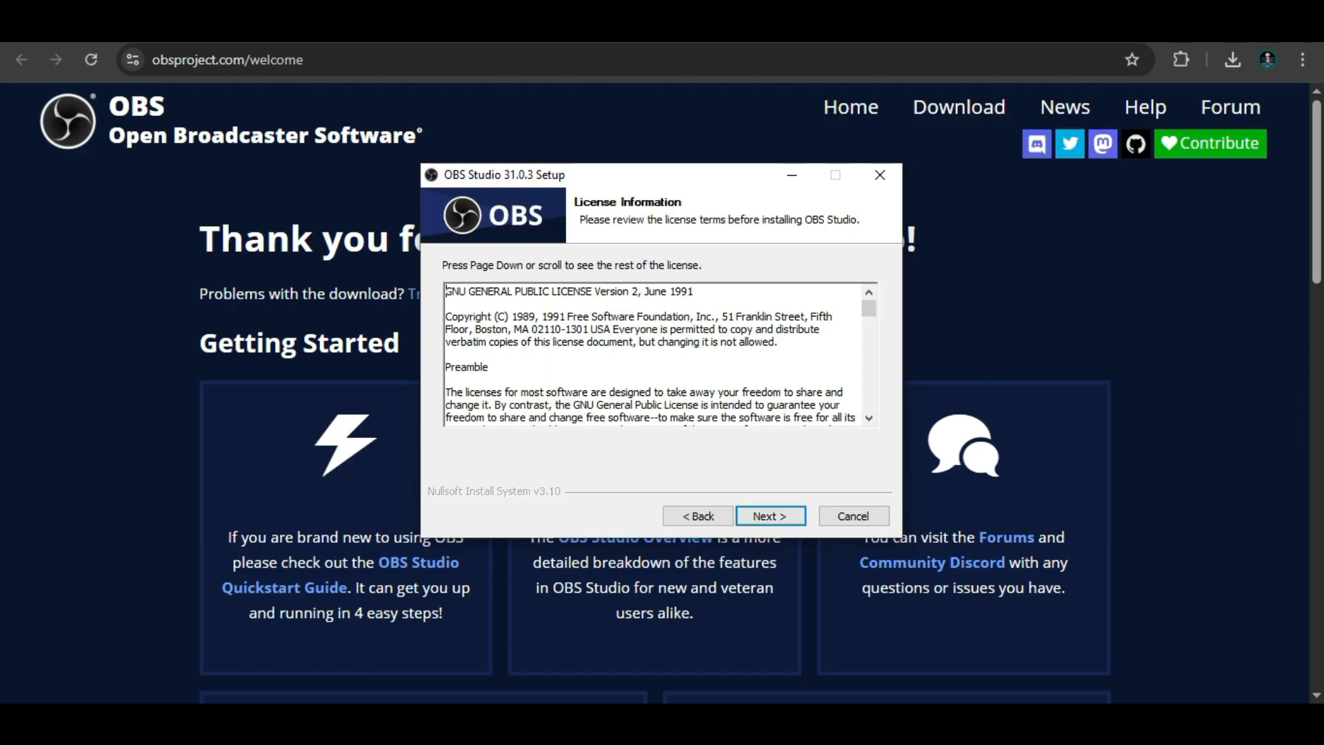
scroll(869, 309, "down", 5)
scroll(651, 356, "down", 10)
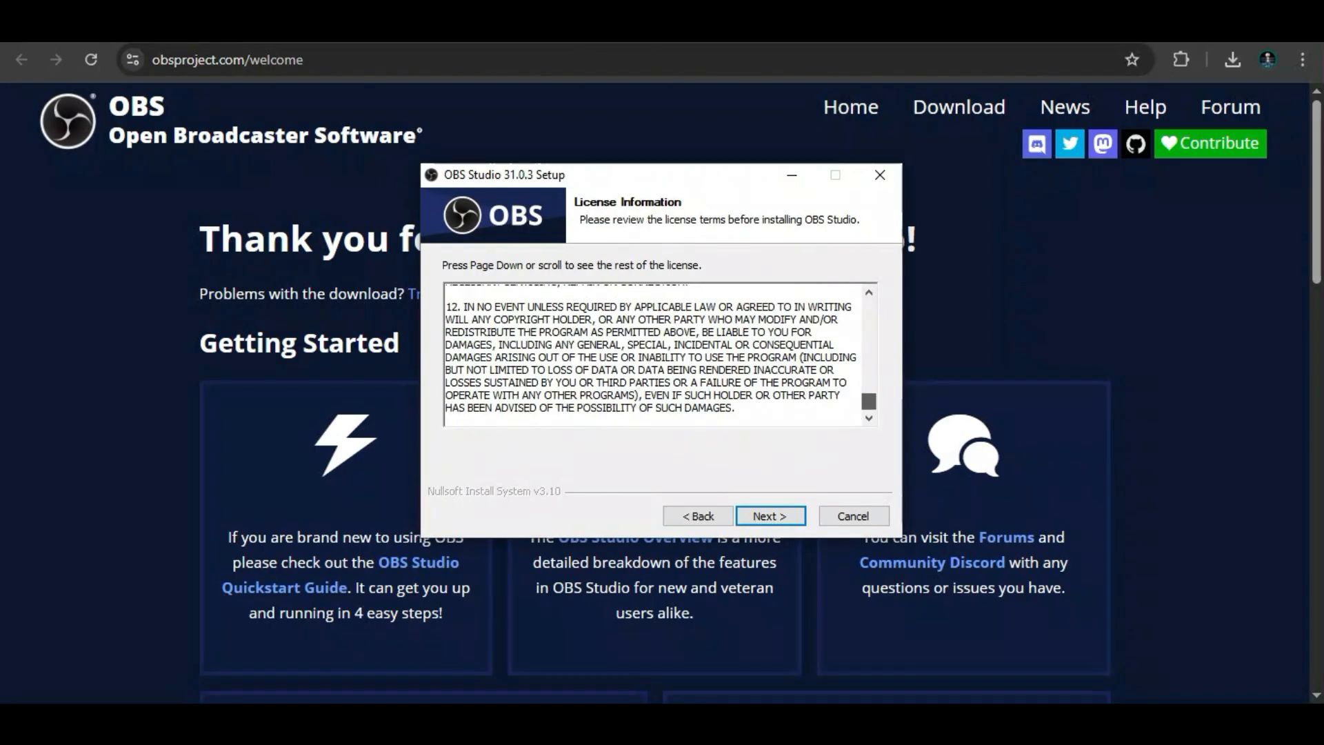
left_click(770, 516)
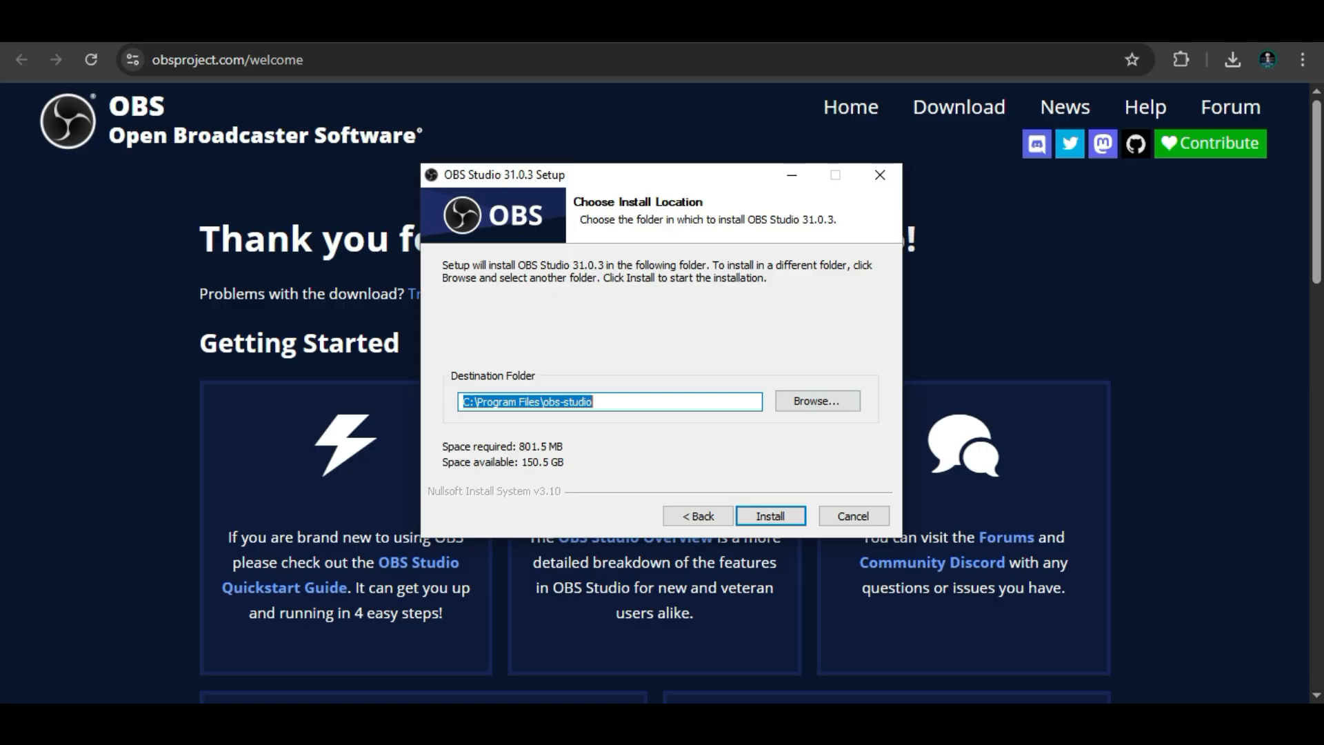
left_click(771, 516)
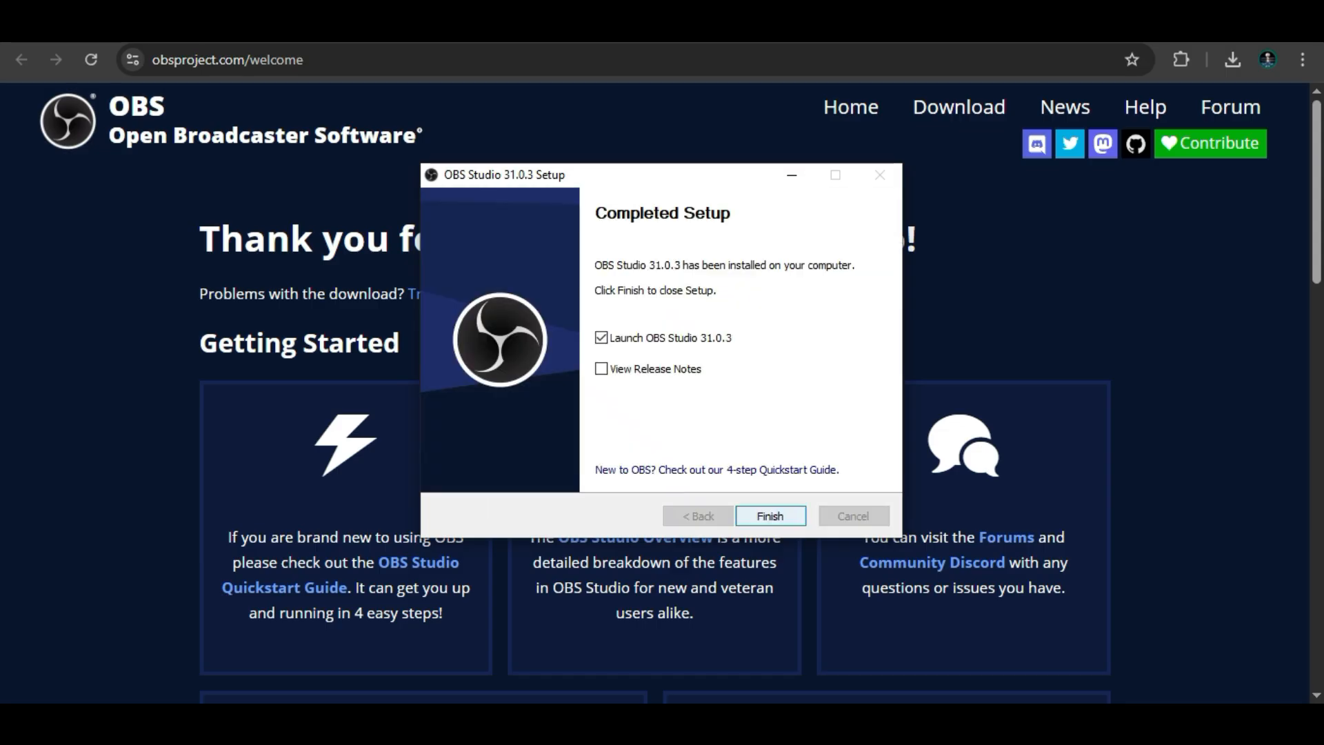
key("Return")
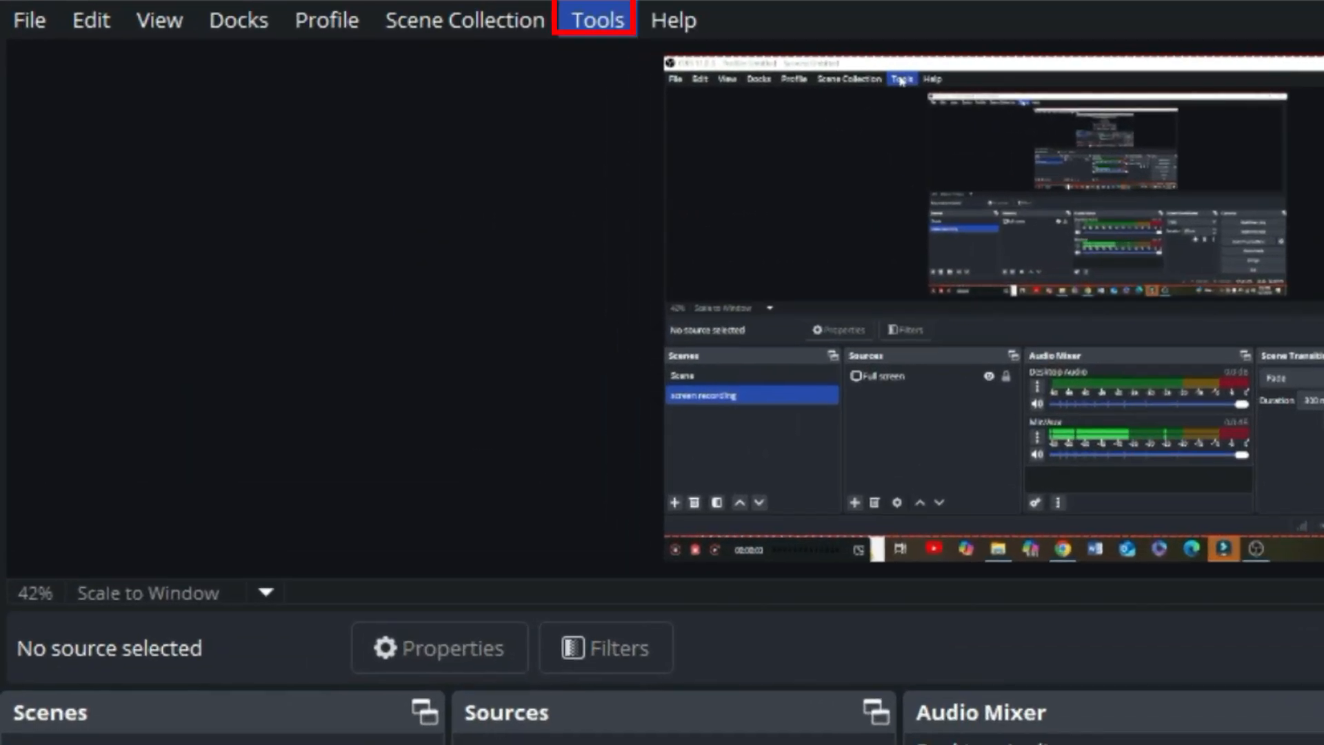
Run the Auto-Configuration Wizard optimized just for recording, with FPS set to 30, and apply the suggested settings
left_click(598, 20)
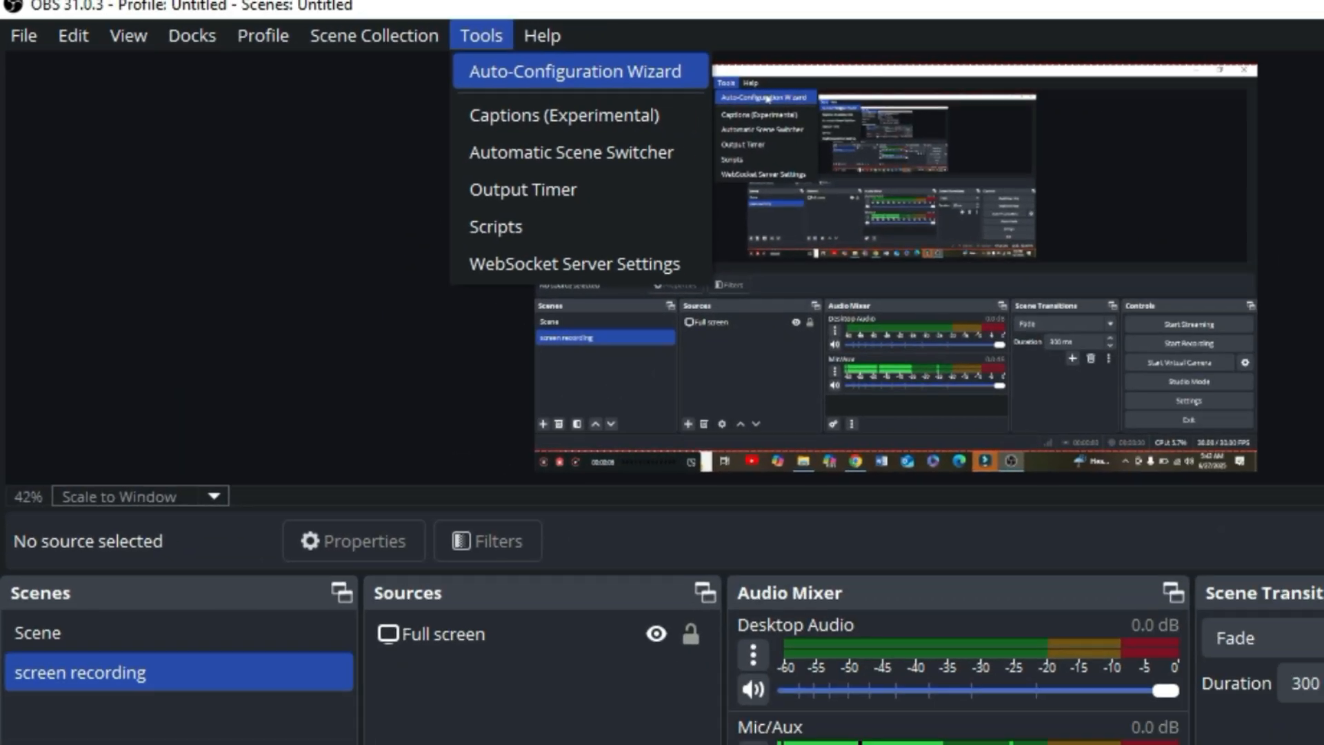
left_click(714, 64)
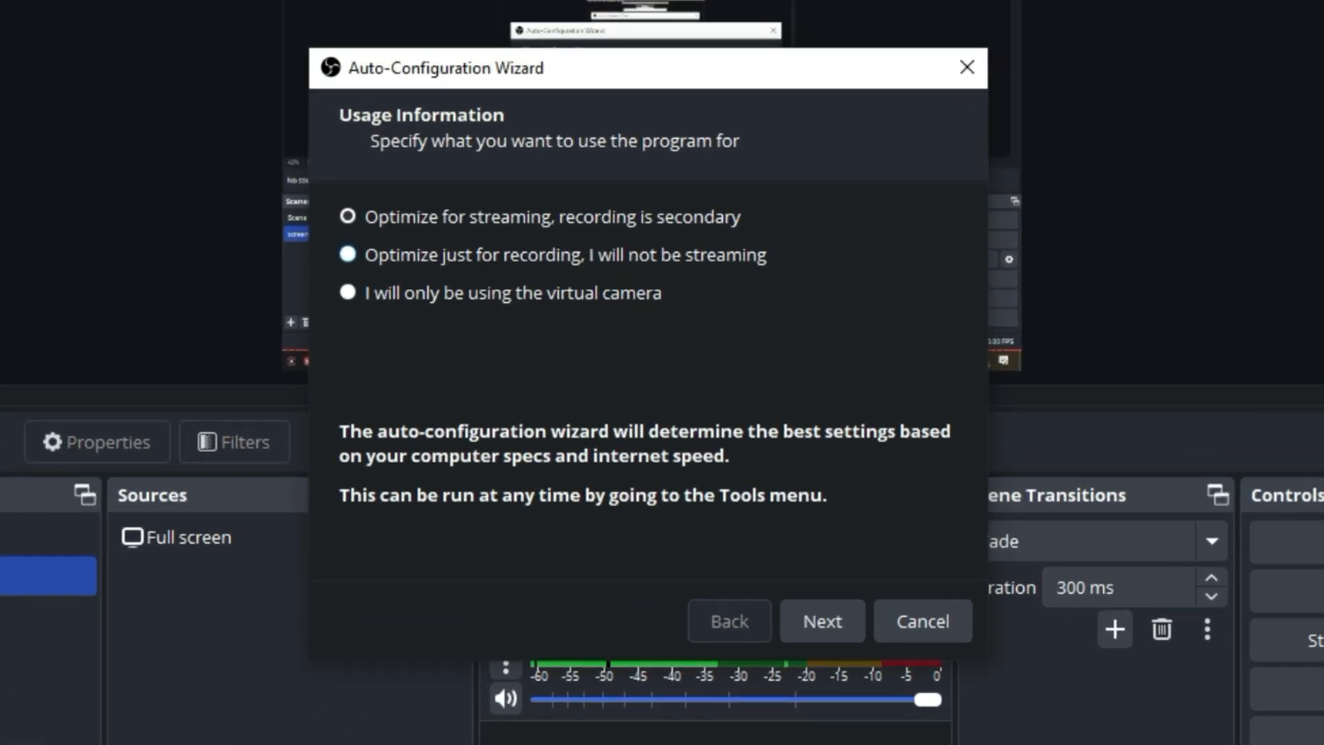
left_click(348, 255)
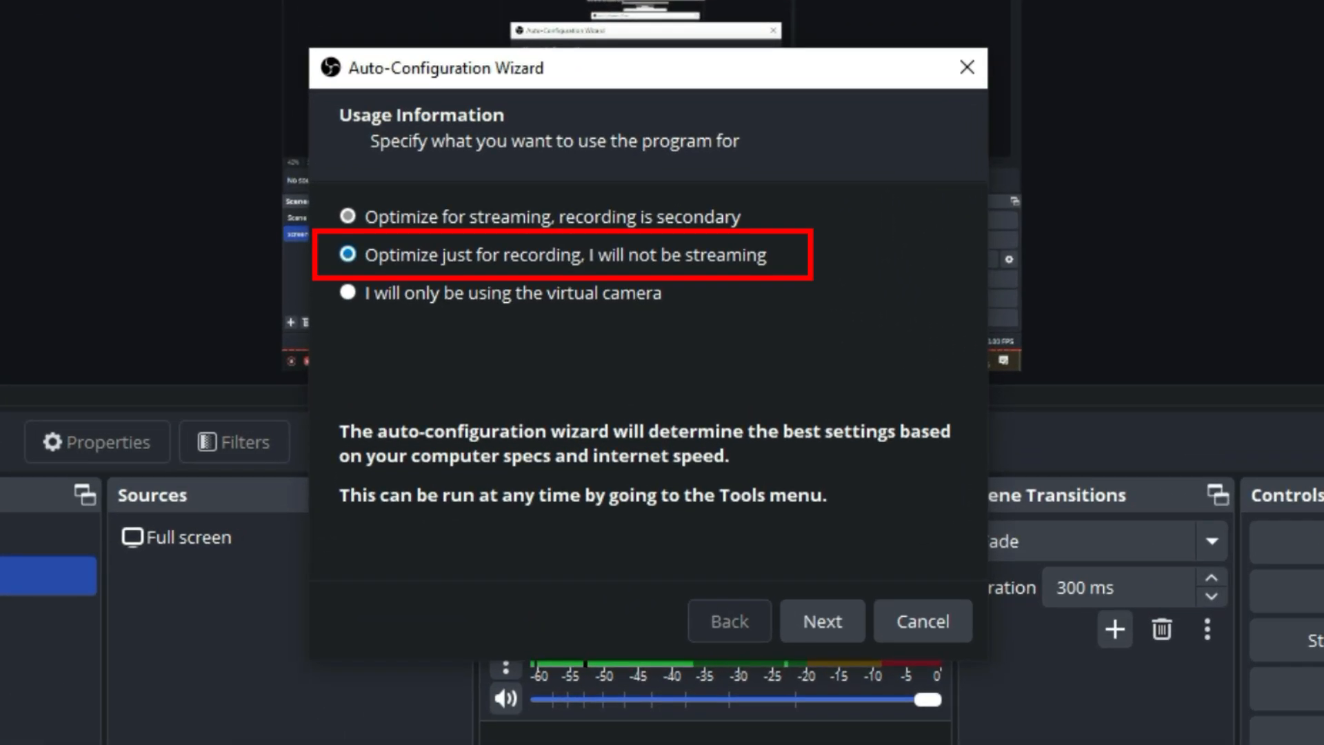
left_click(822, 620)
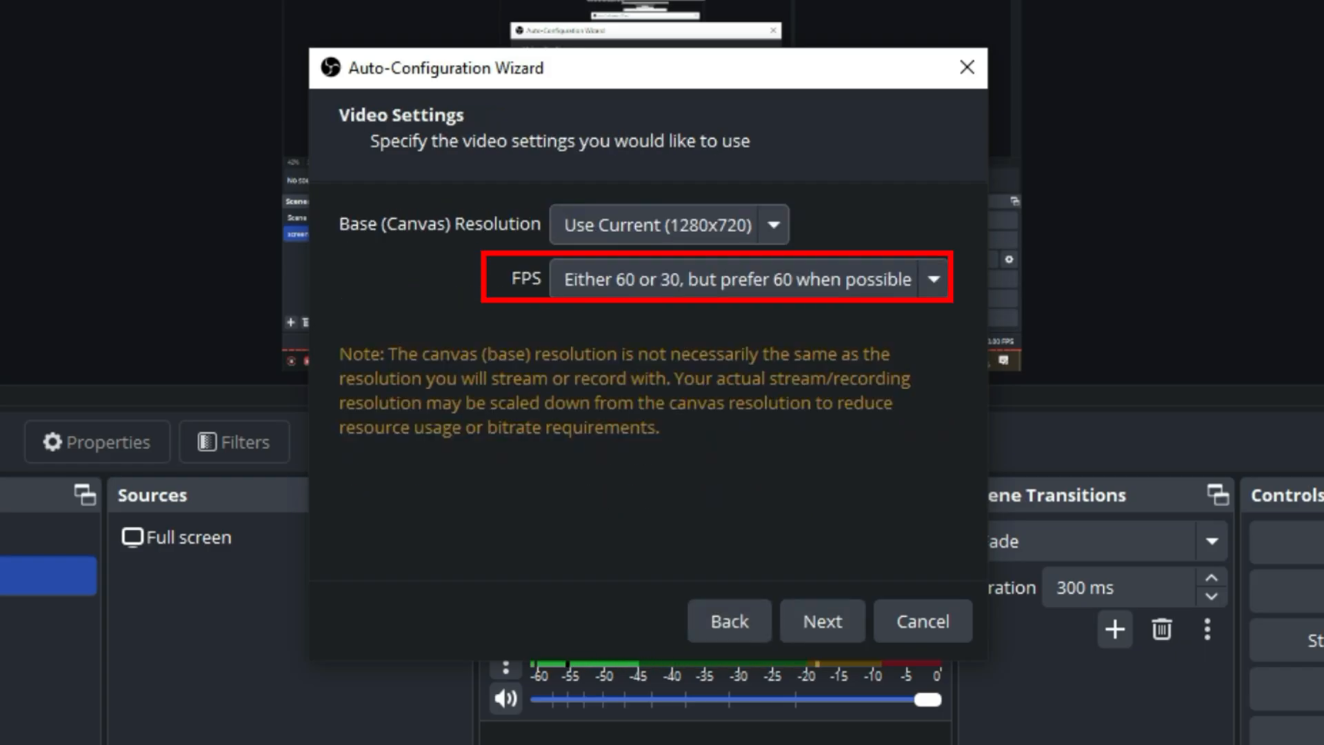
left_click(749, 279)
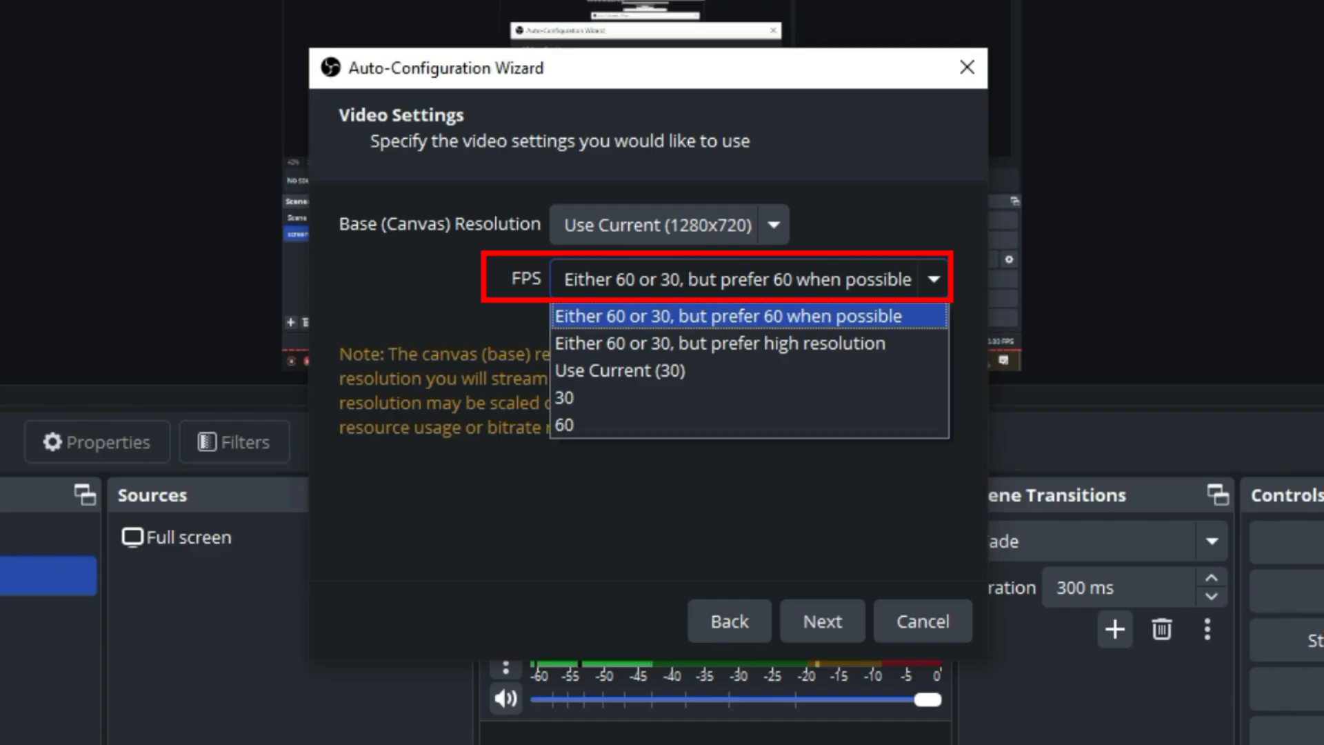
key("Down")
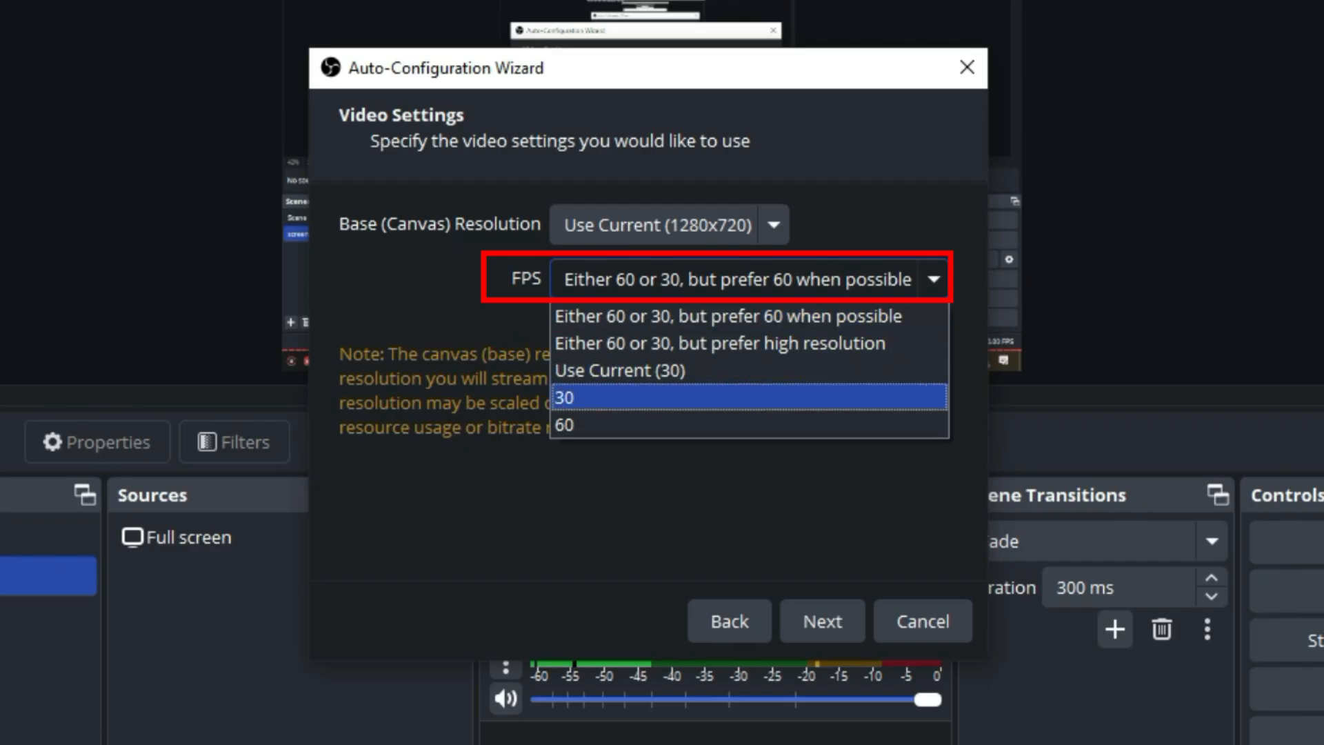
key("Return")
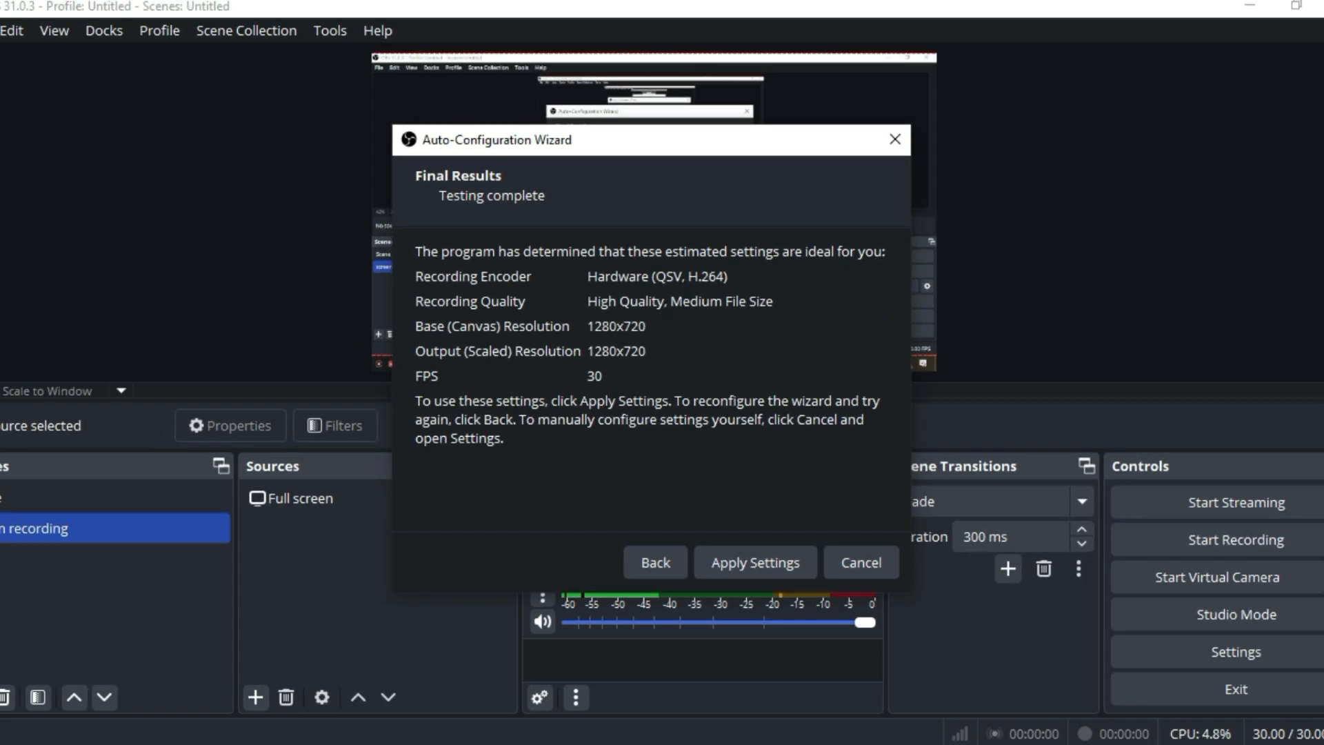
left_click(813, 622)
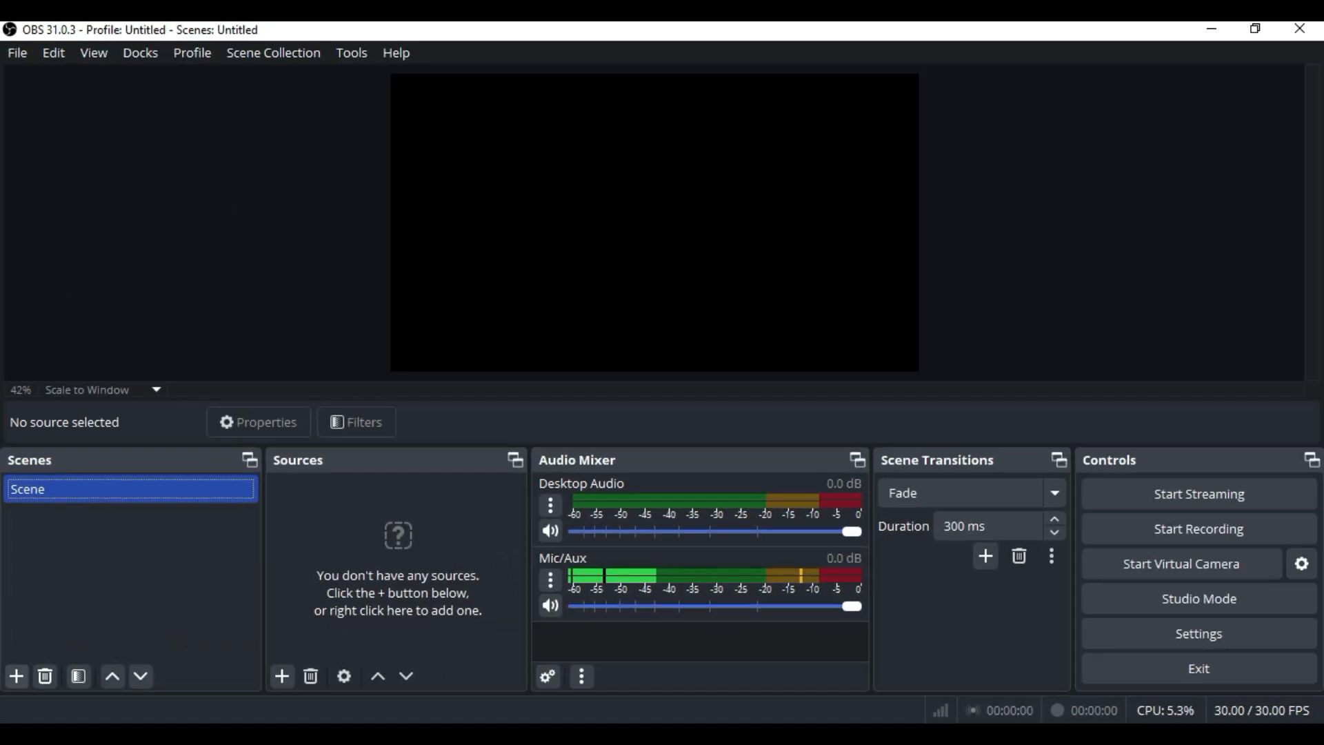
Add a new scene named "Screeen recording"
left_click(27, 672)
type("Screen recording")
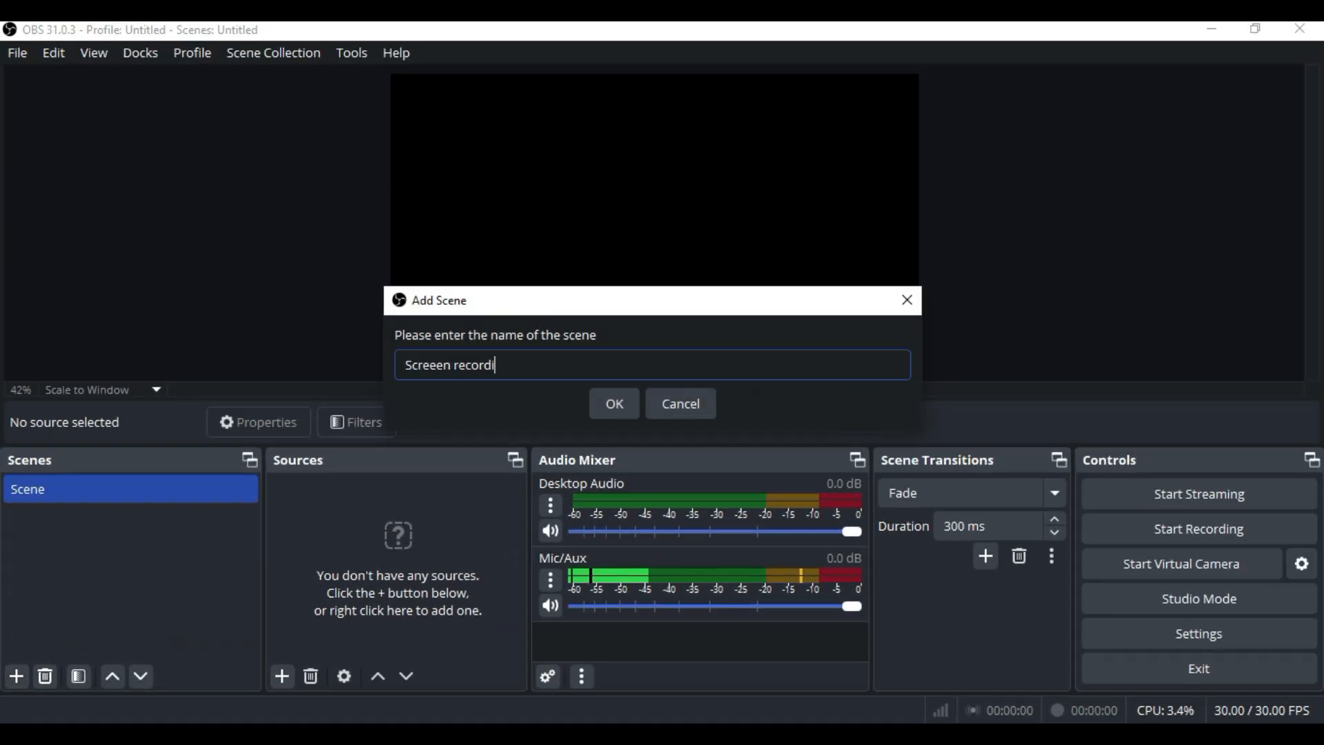
key("Return")
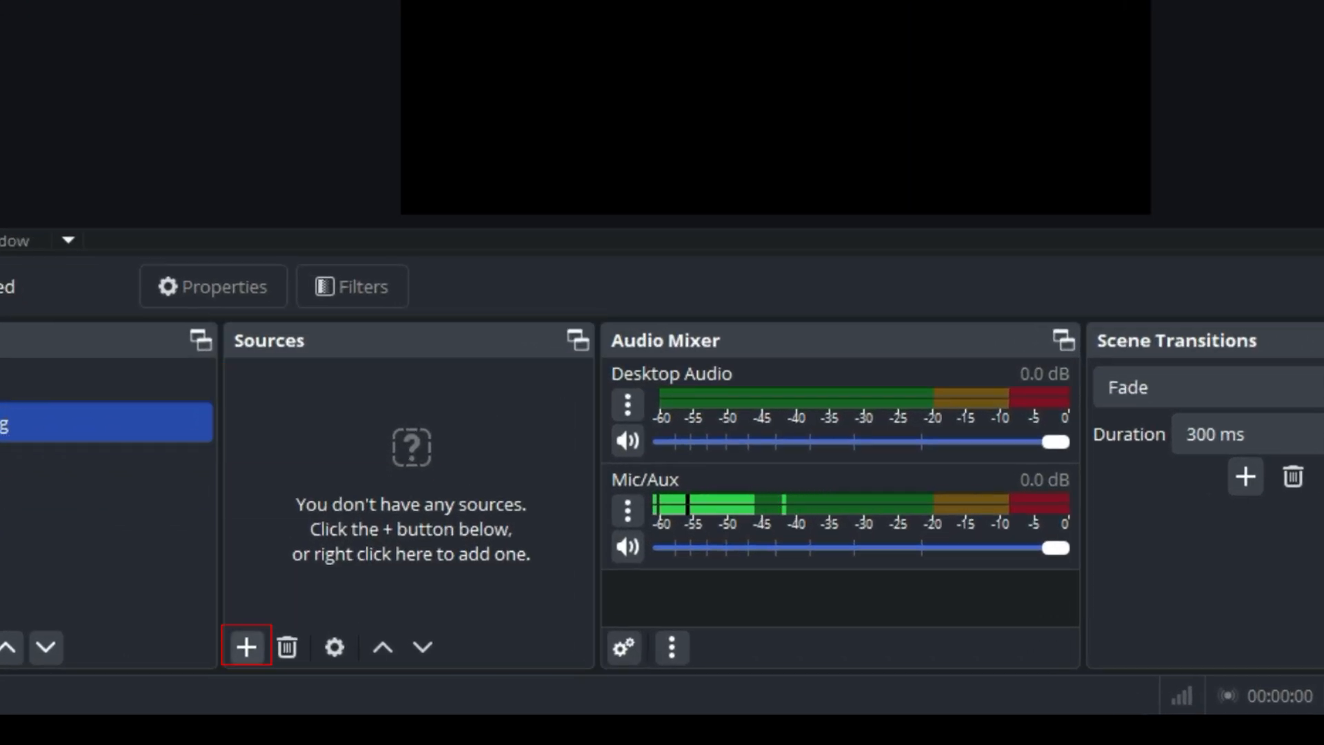
Add a Display Capture source named "Full sceen" to the scene, accepting its default capture properties
left_click(247, 647)
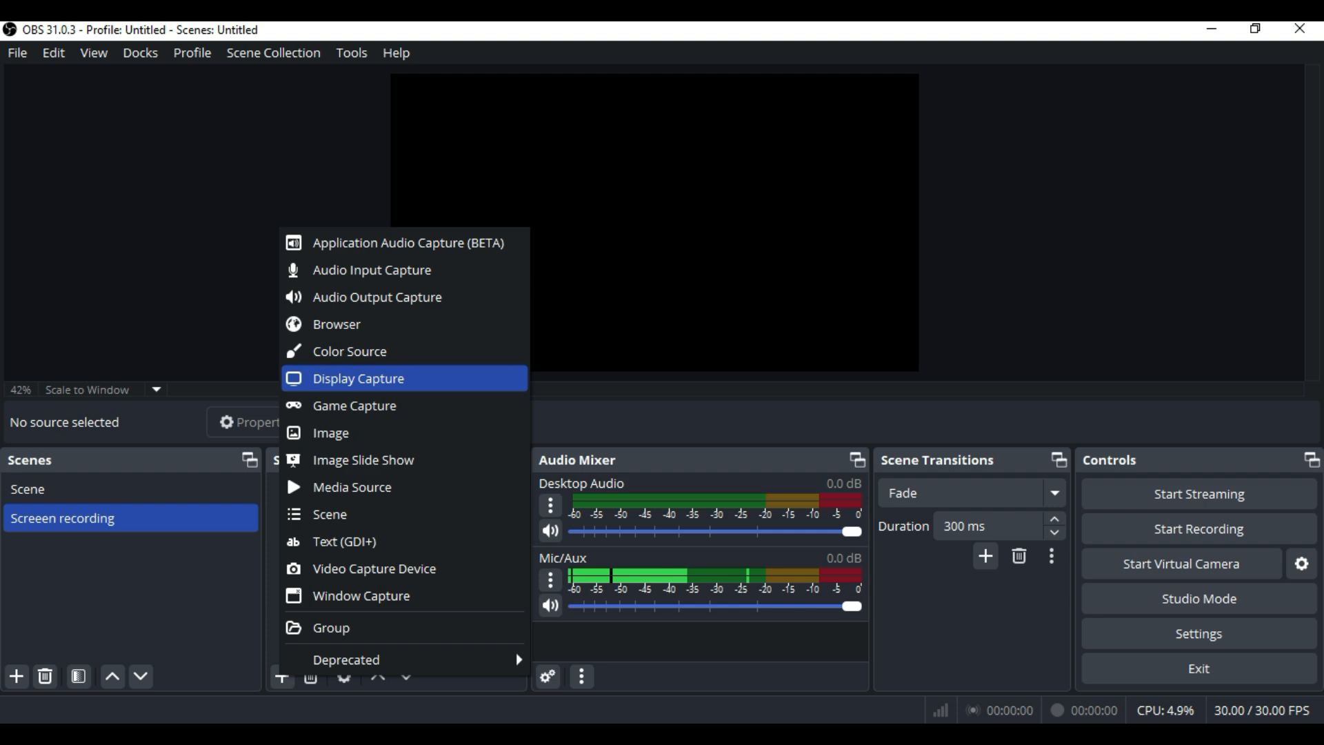
left_click(351, 379)
key("BackSpace")
type("Full sceem")
key("BackSpace")
type("n")
key("Return")
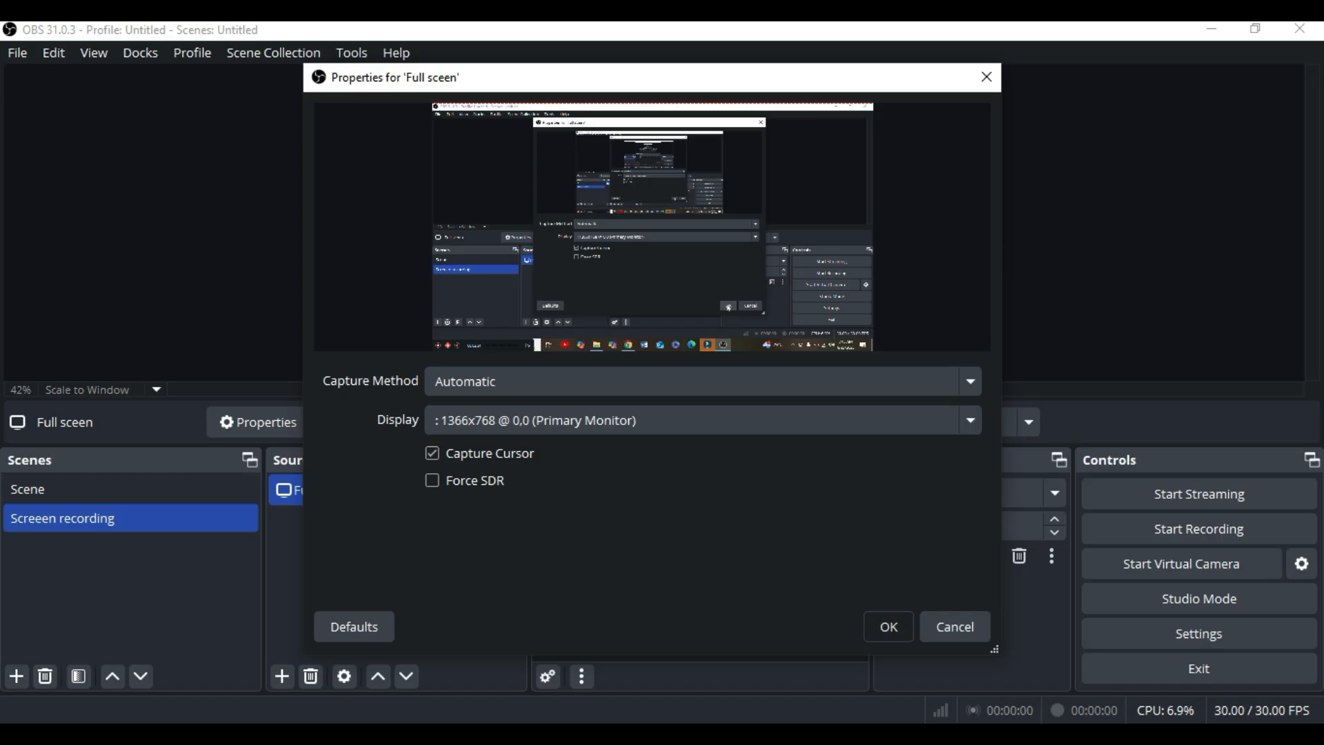
left_click(889, 626)
Transform the display capture source in the preview so that it fits to the screen
right_click(819, 331)
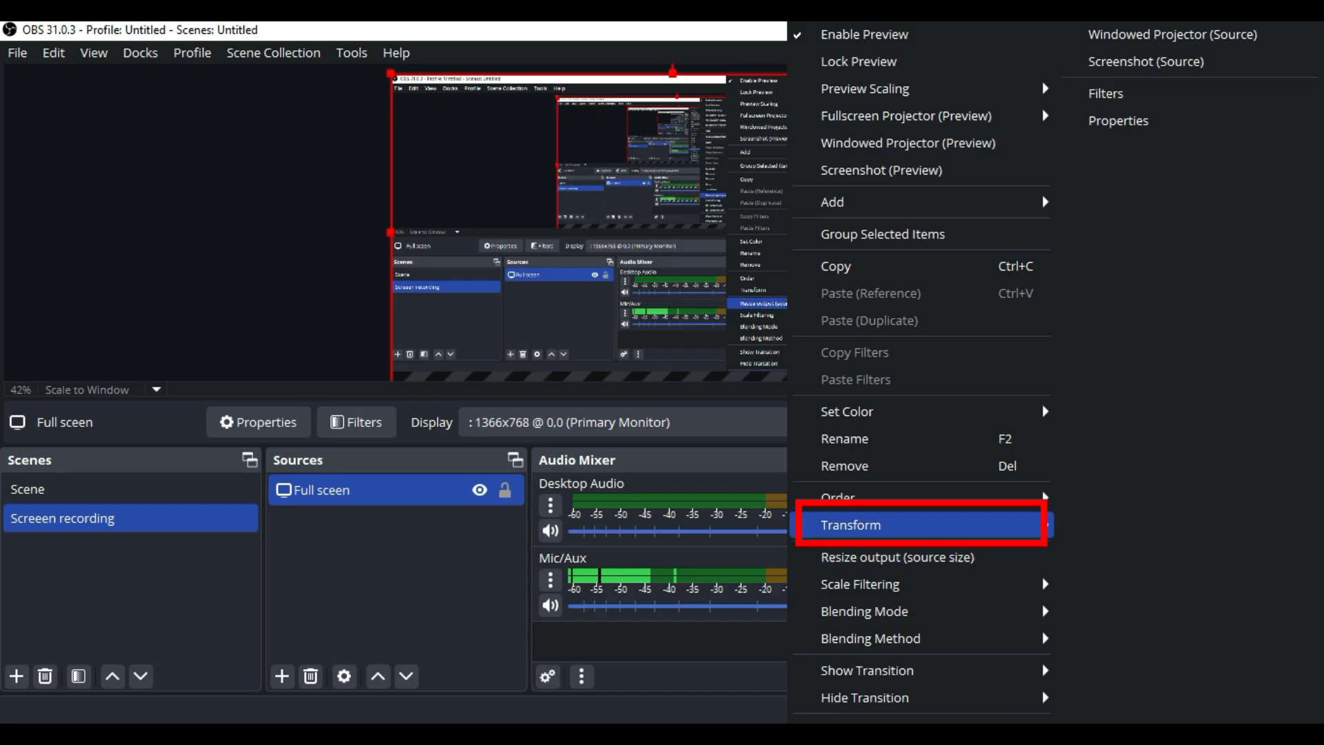
mouse_move(890, 525)
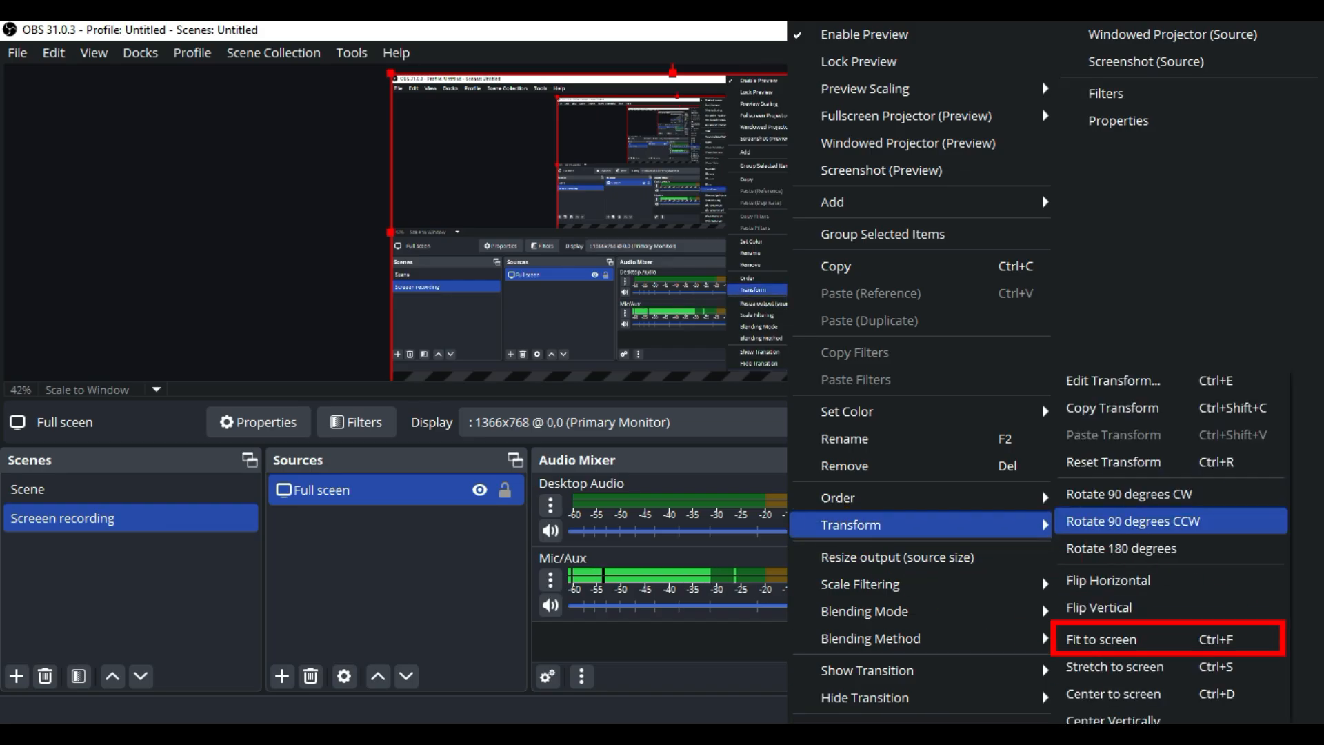
left_click(1103, 639)
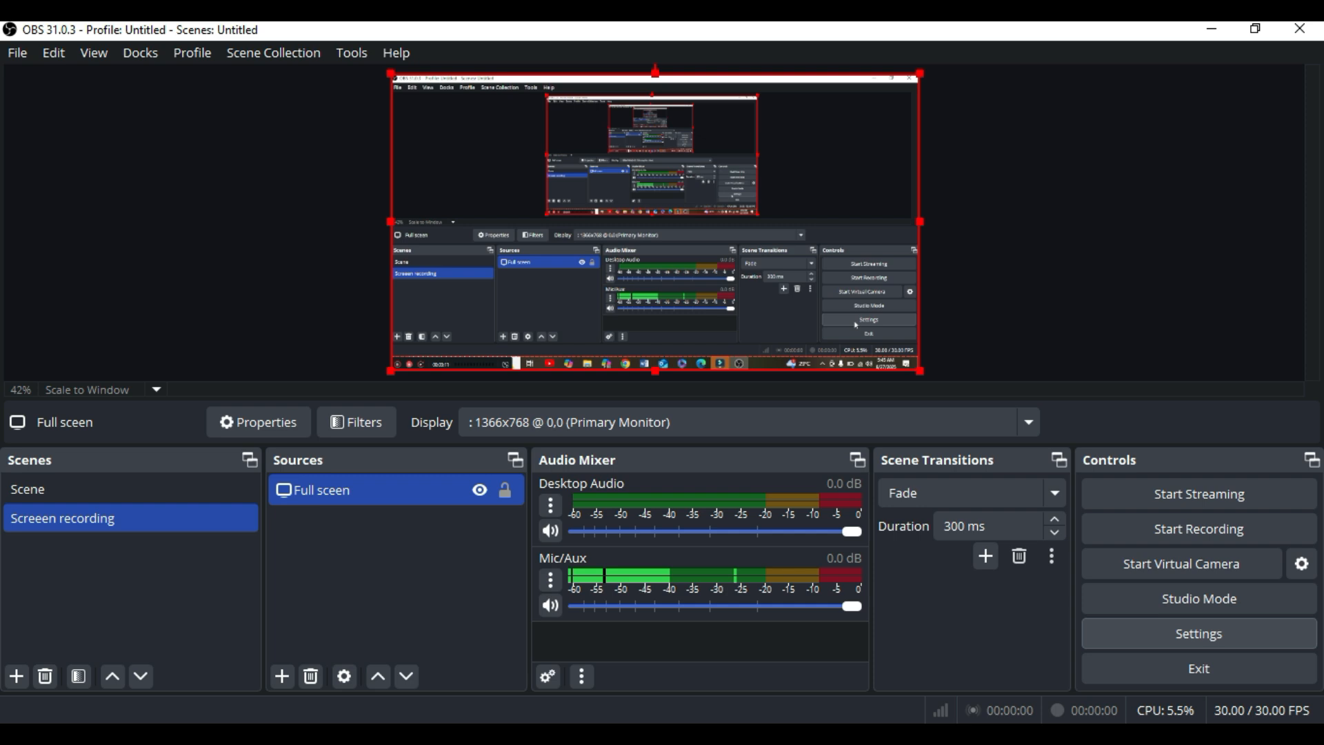
Open the Output settings and choose Simple as the output mode
left_click(1166, 631)
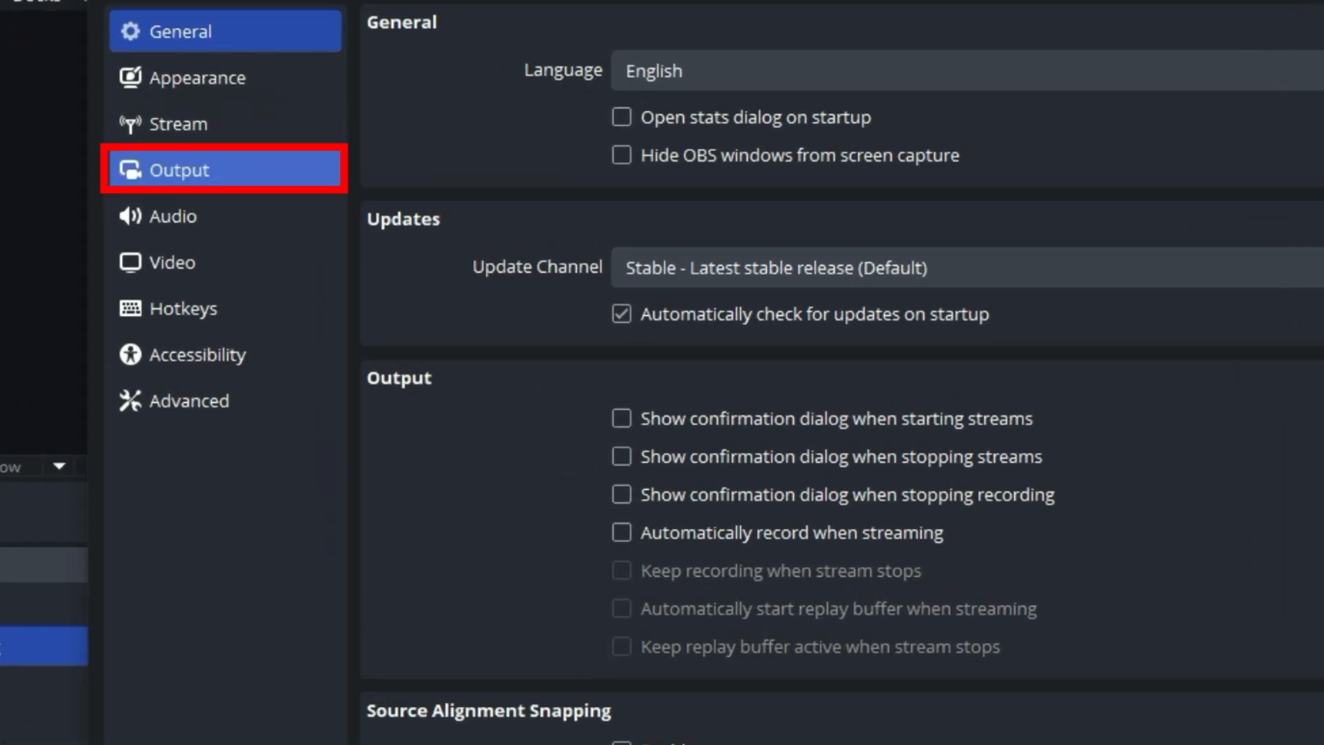
left_click(255, 178)
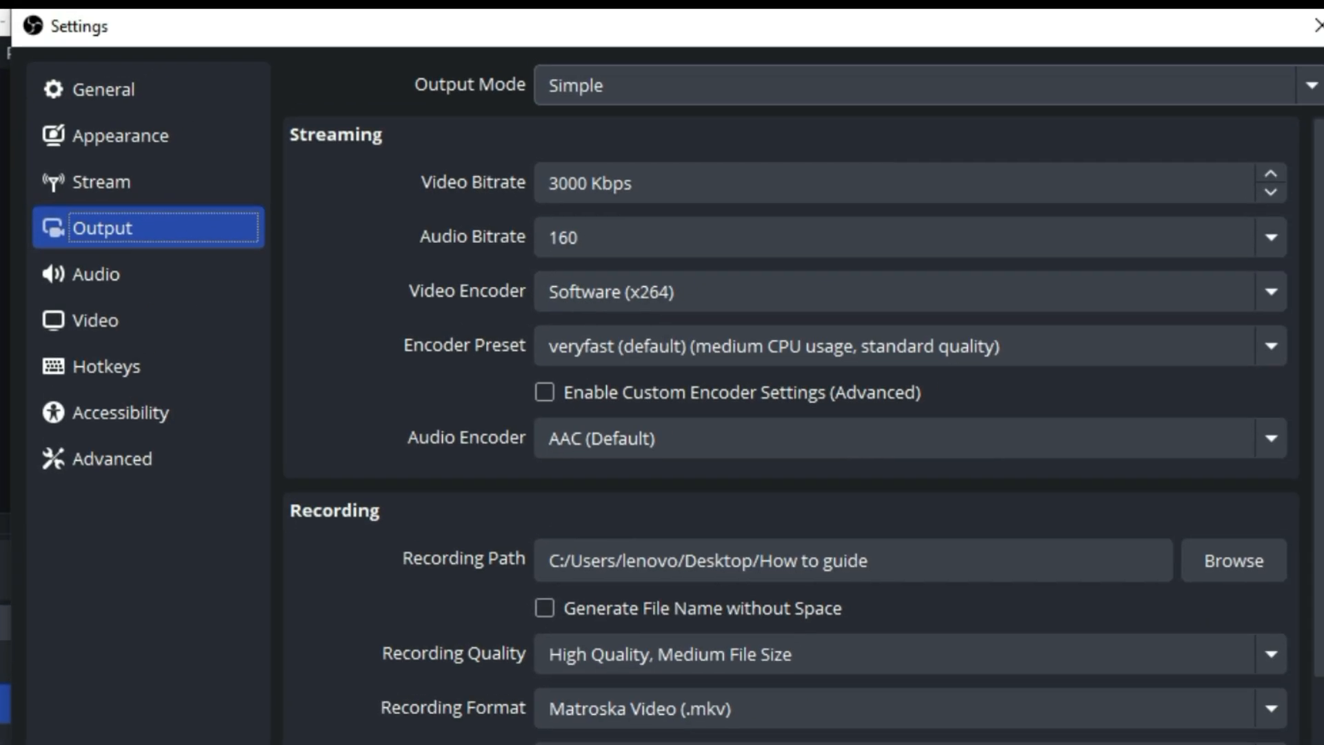
left_click(993, 28)
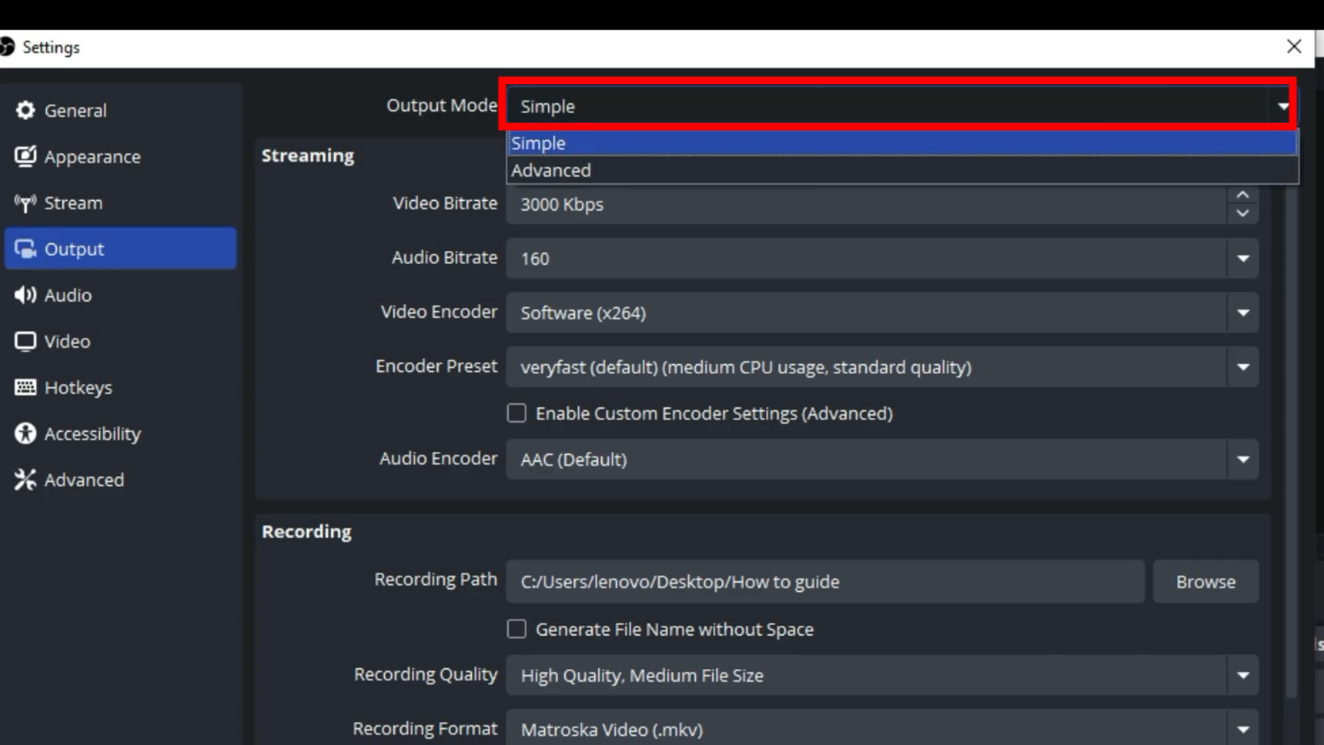
left_click(902, 143)
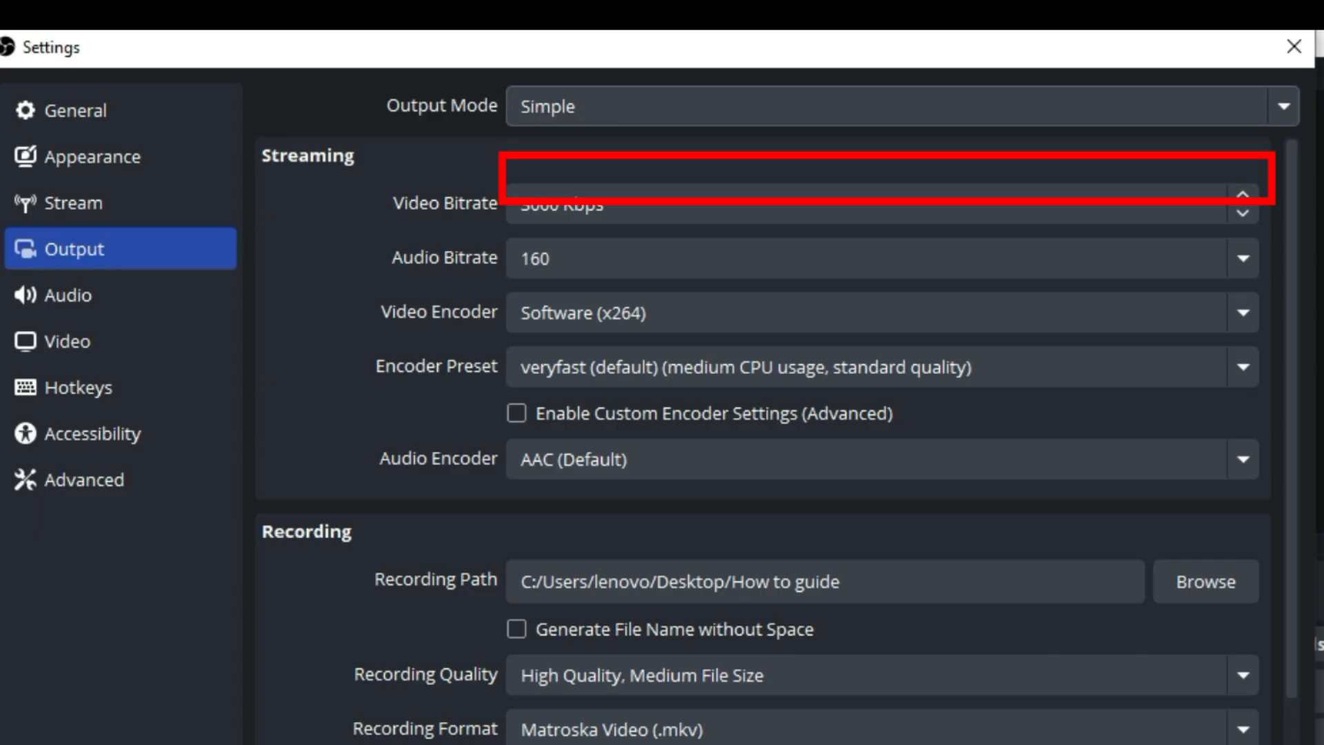
left_click(866, 205)
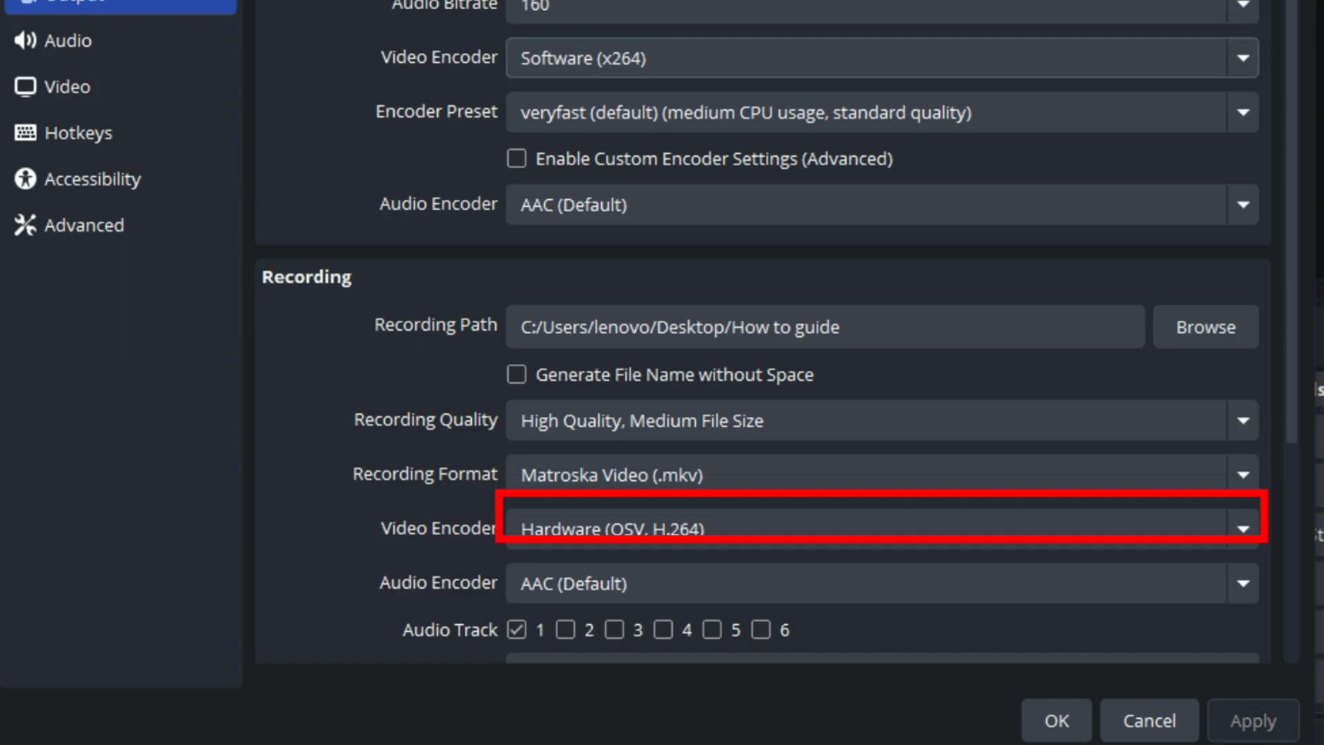
Set the recording video encoder to Software (x264 low CPU usage preset, increases file size)
scroll(763, 359, "down", 1)
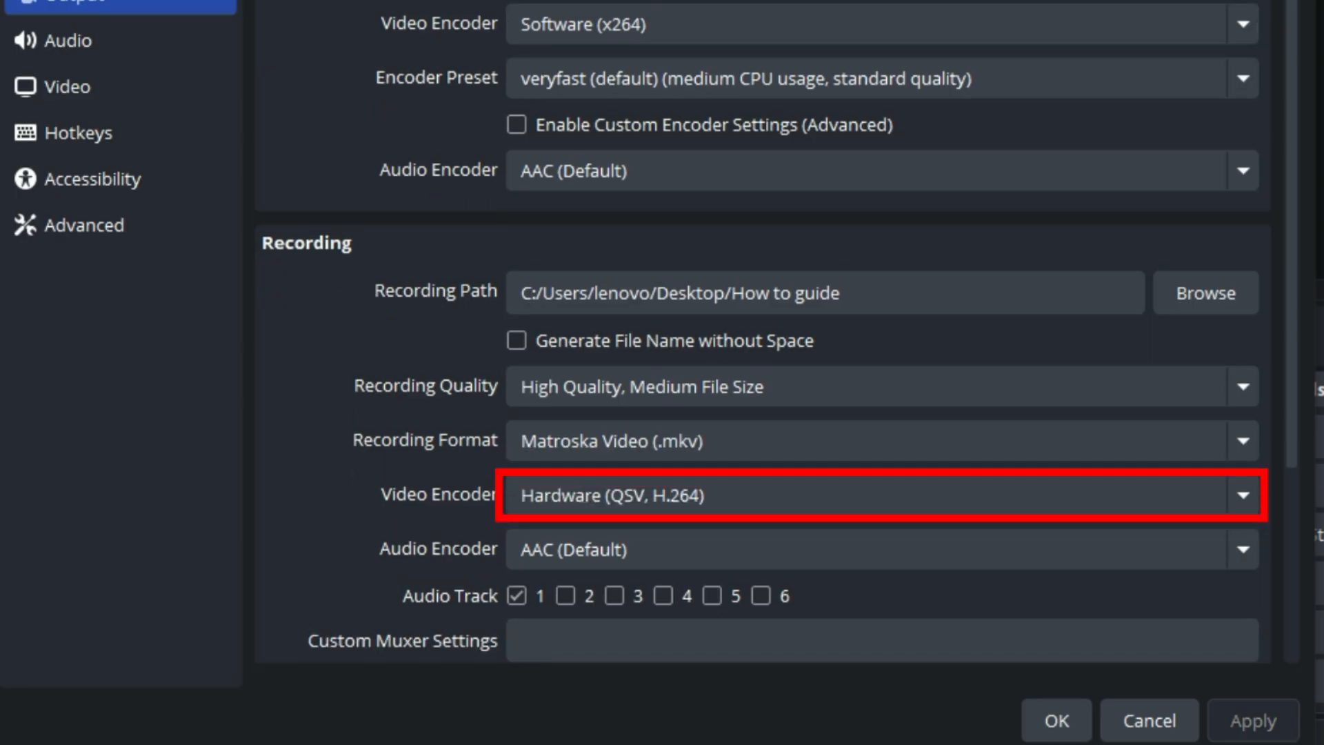
left_click(883, 495)
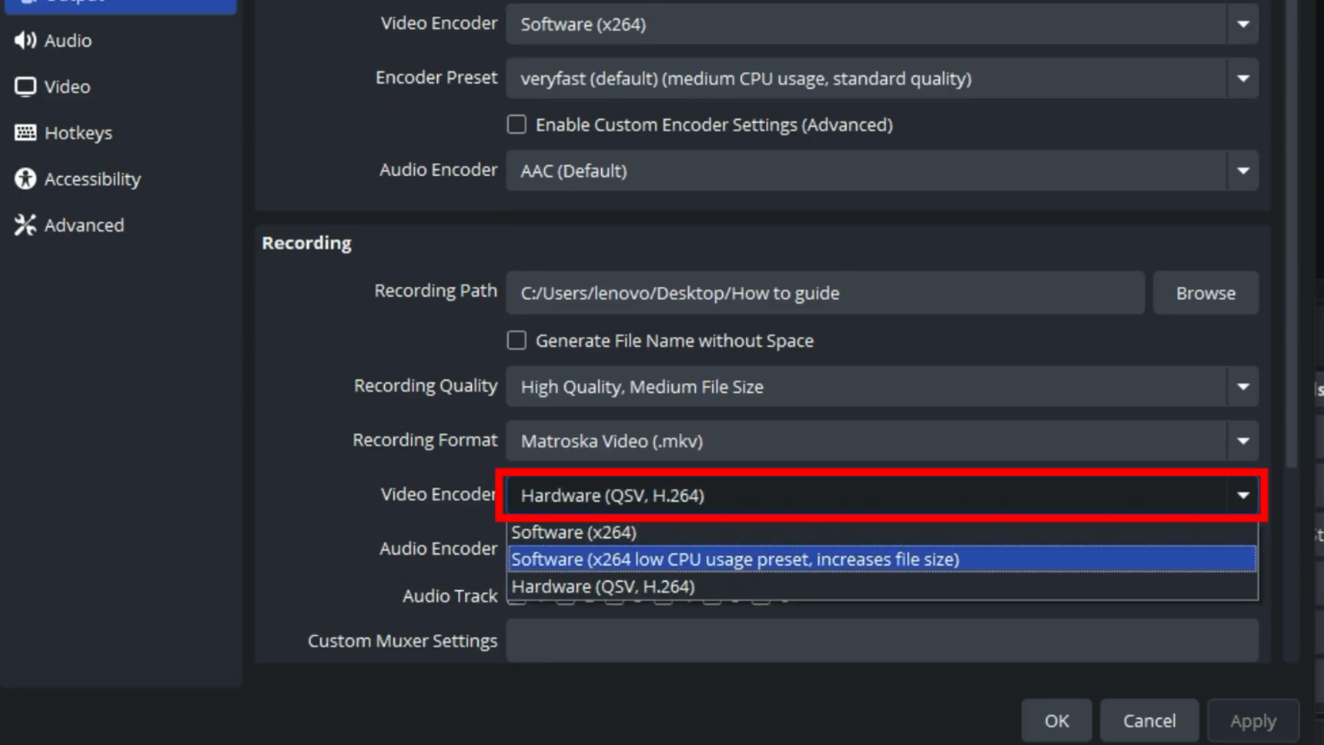
key("Return")
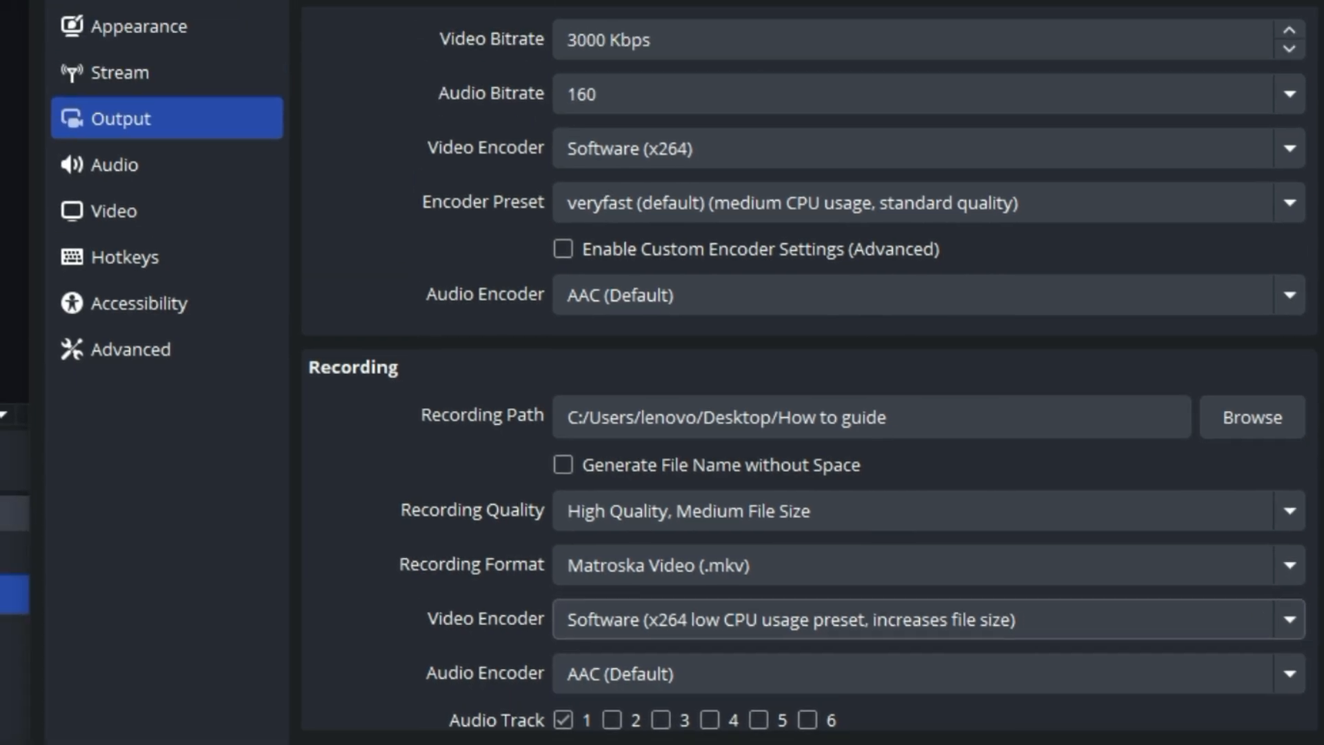
Review the frame rate in the Video settings, the global audio devices and the recording hotkeys, and leave the settings
left_click(68, 87)
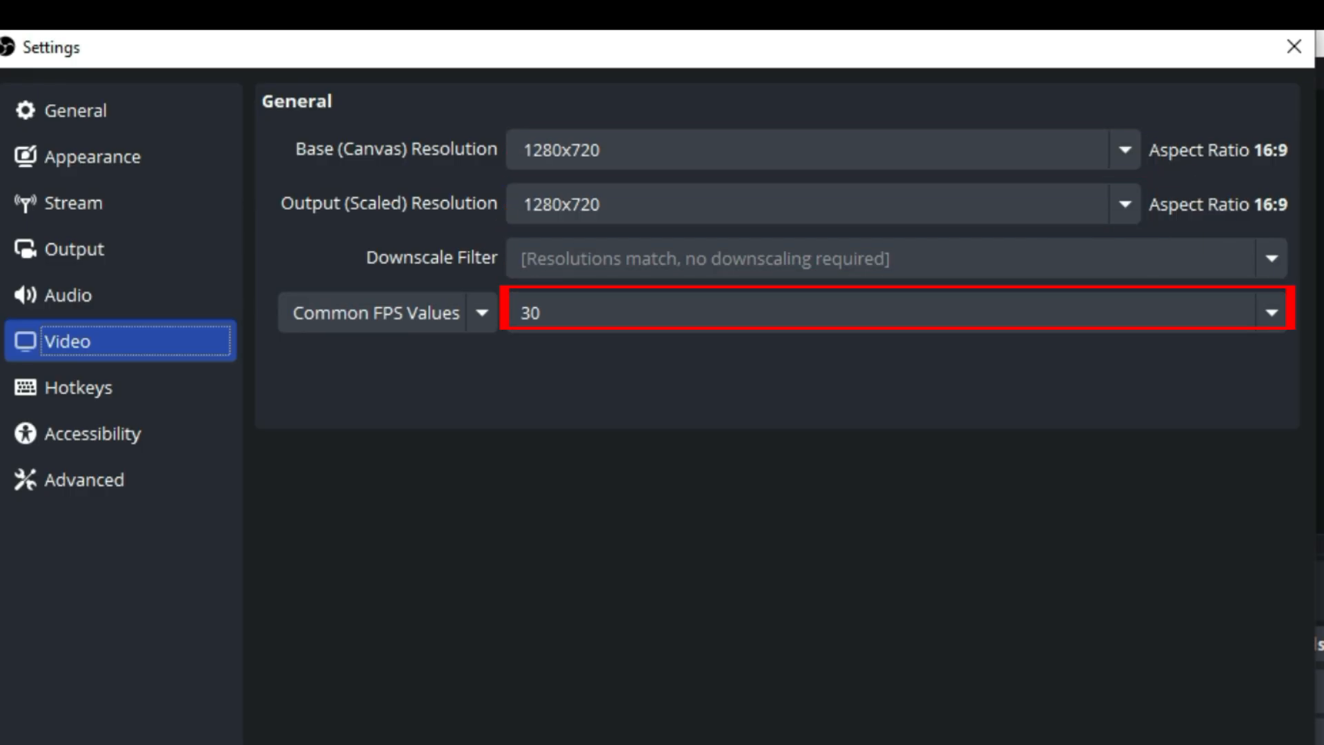
left_click(121, 295)
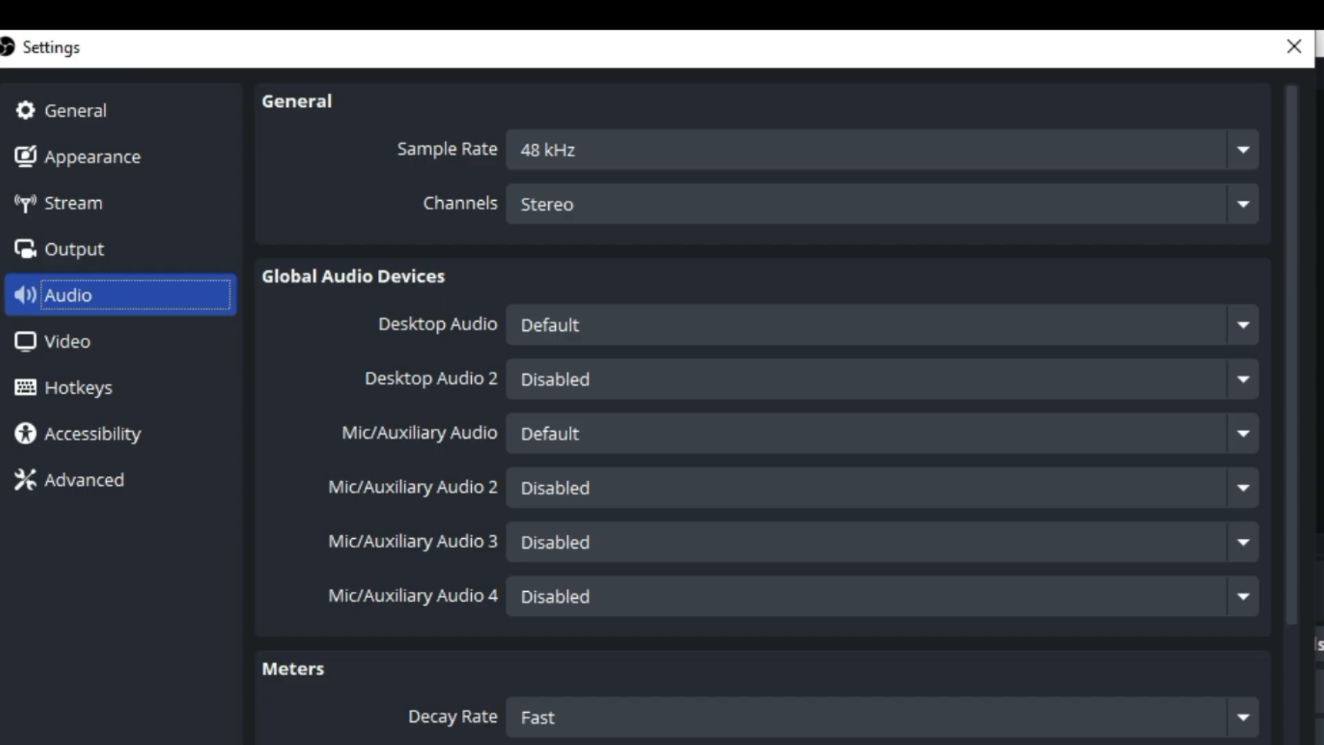
left_click(120, 387)
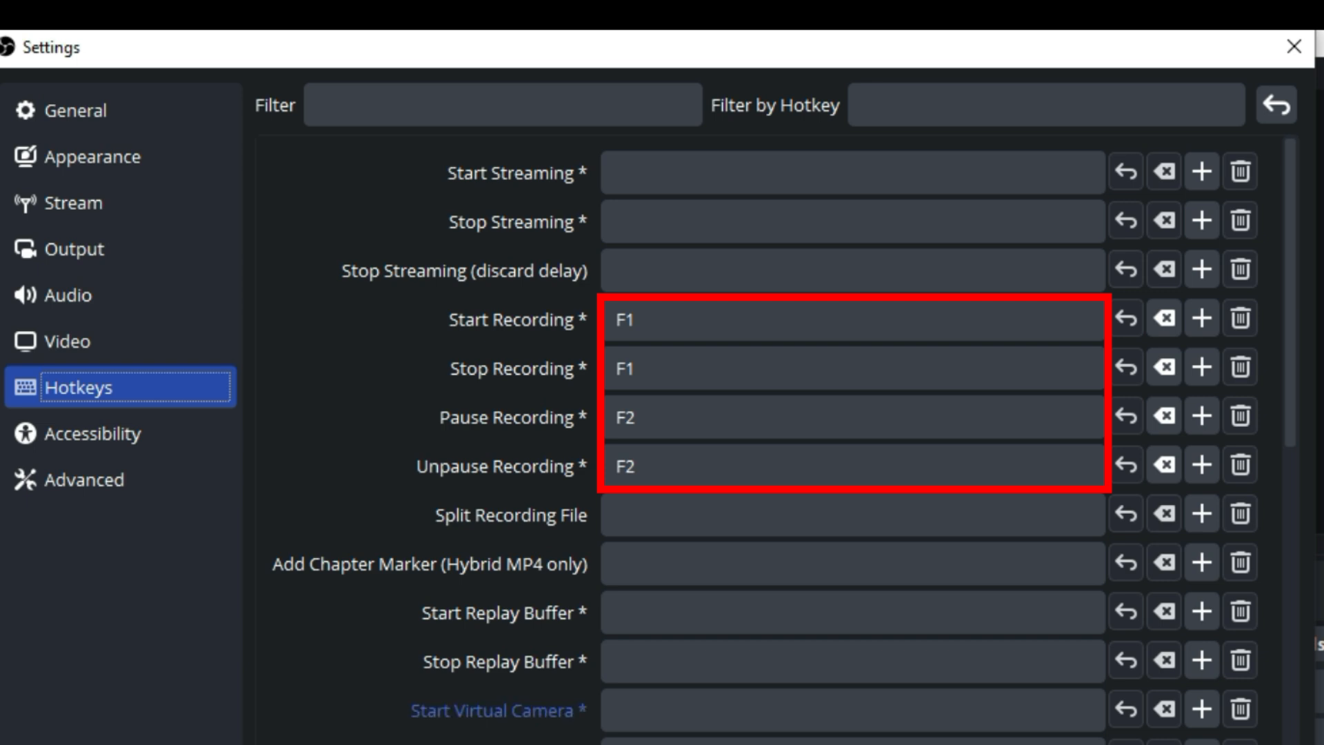
left_click(854, 173)
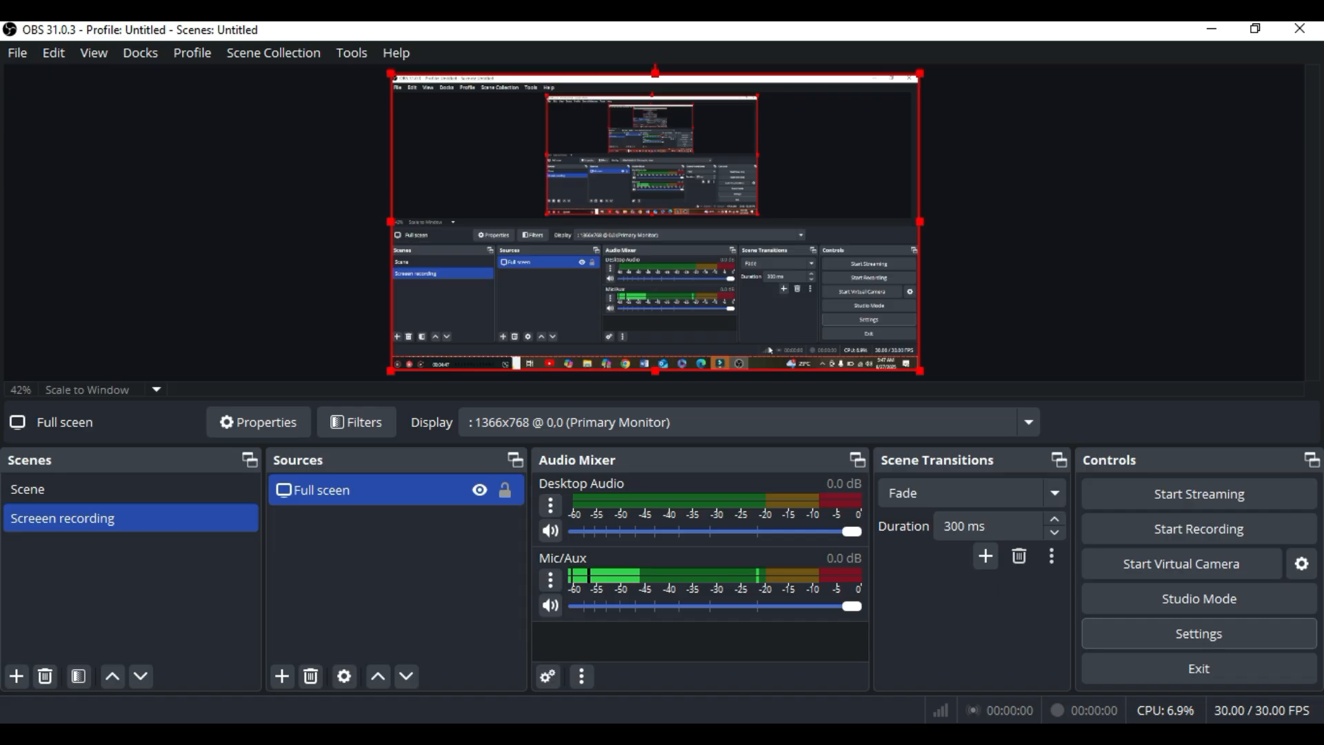
Start a screen recording, switch to the Chrome browser and open a new tab to capture some on-screen activity
left_click(1199, 529)
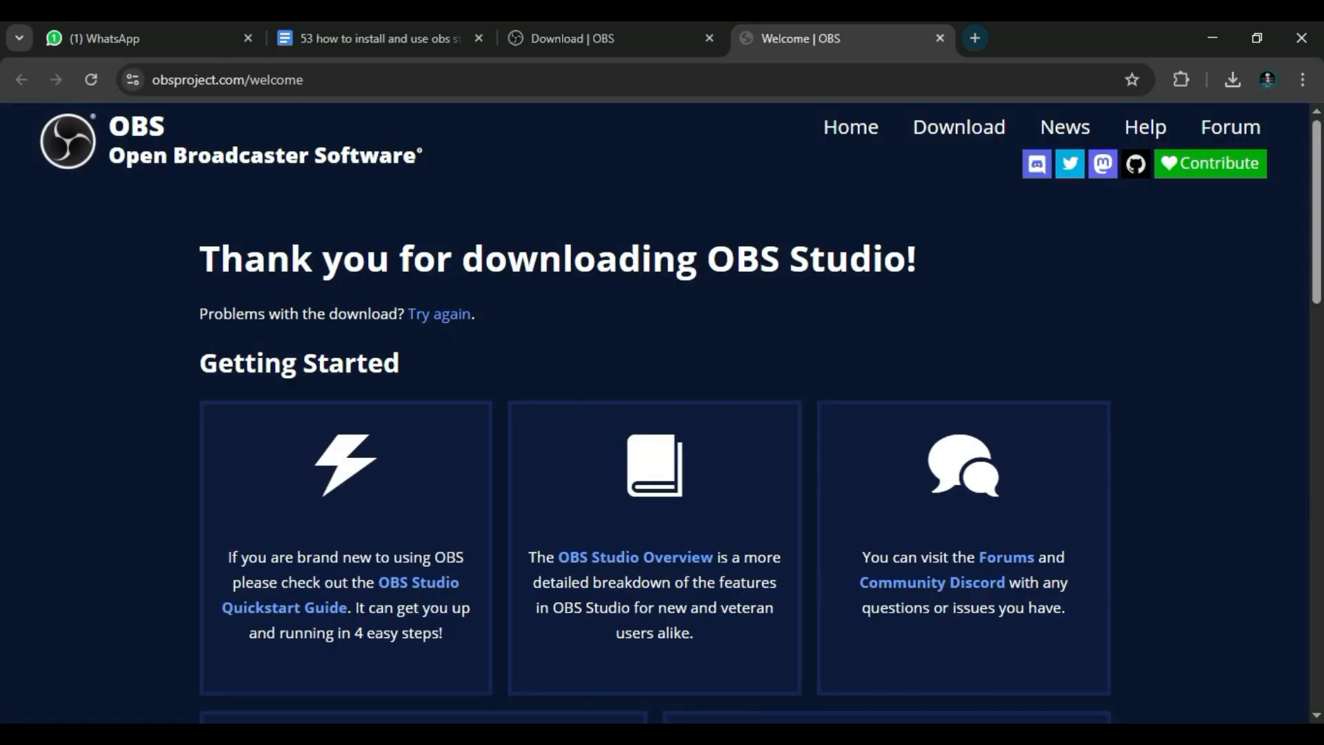
left_click(975, 37)
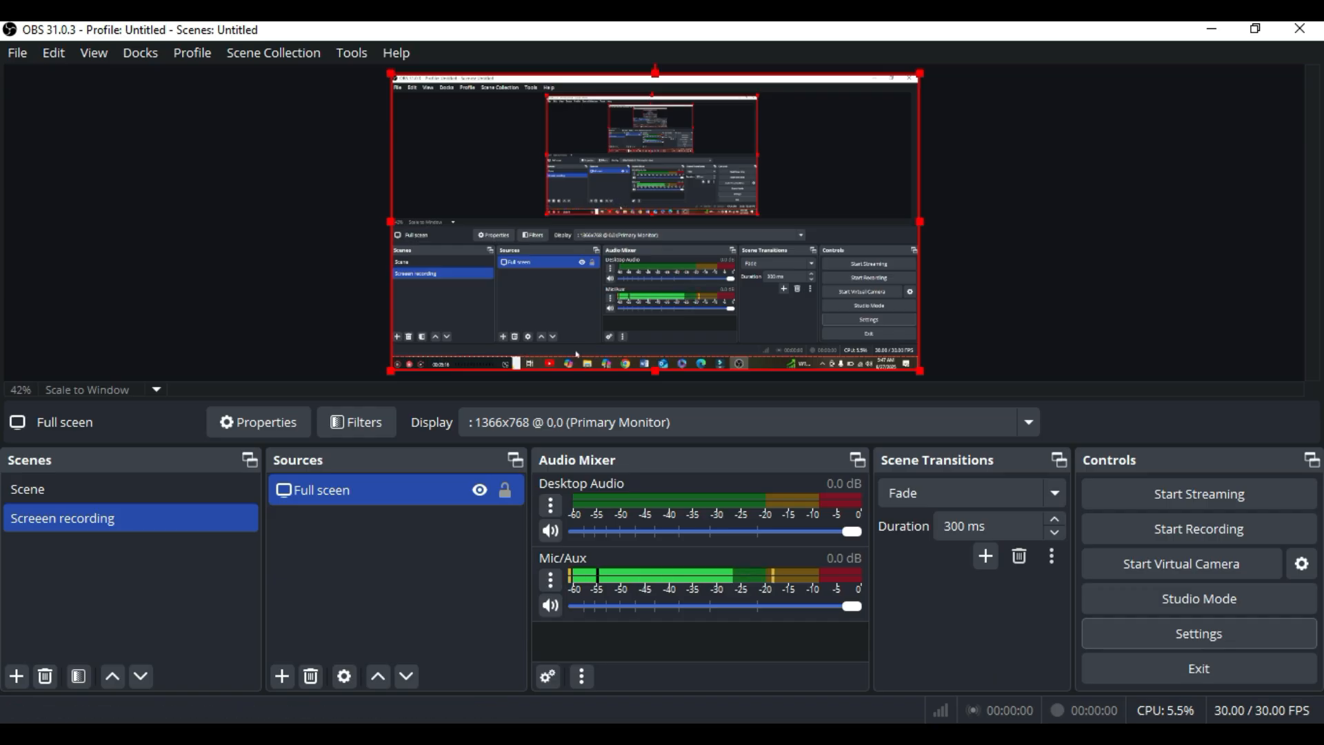
left_click(491, 742)
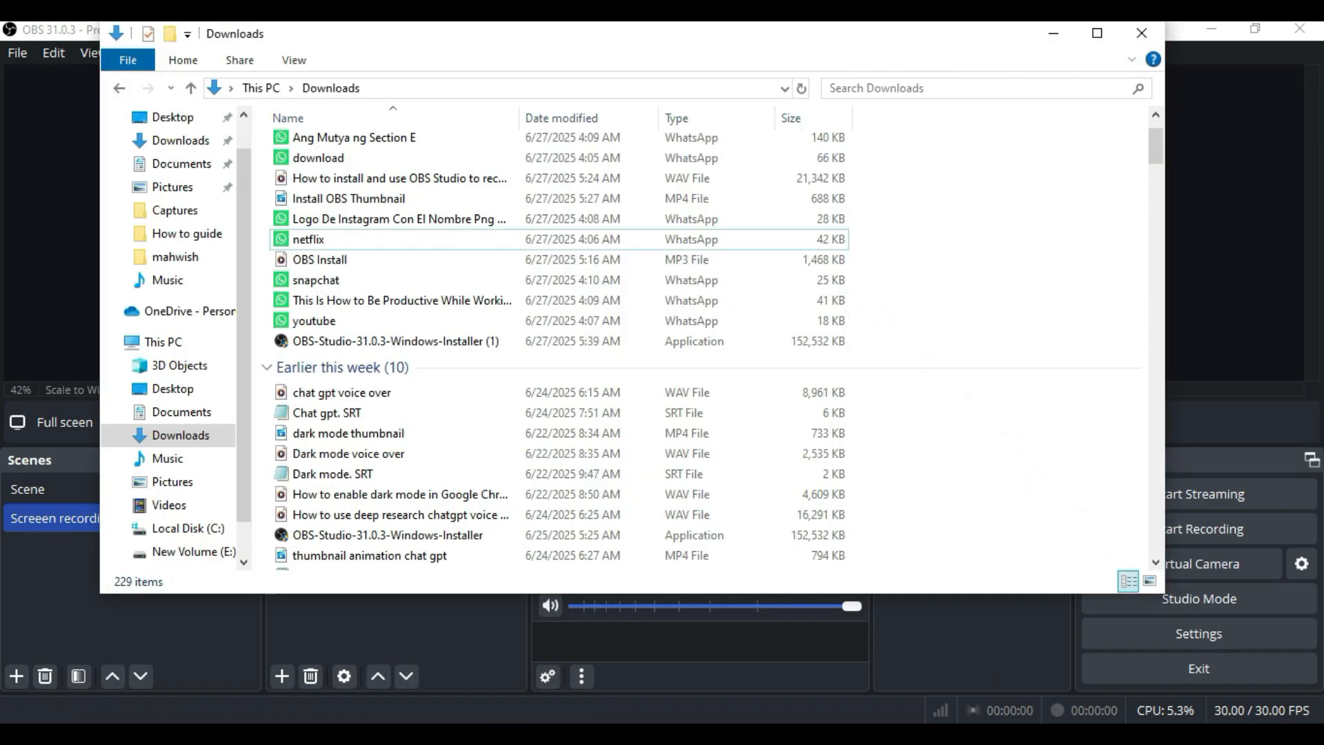
left_click(187, 234)
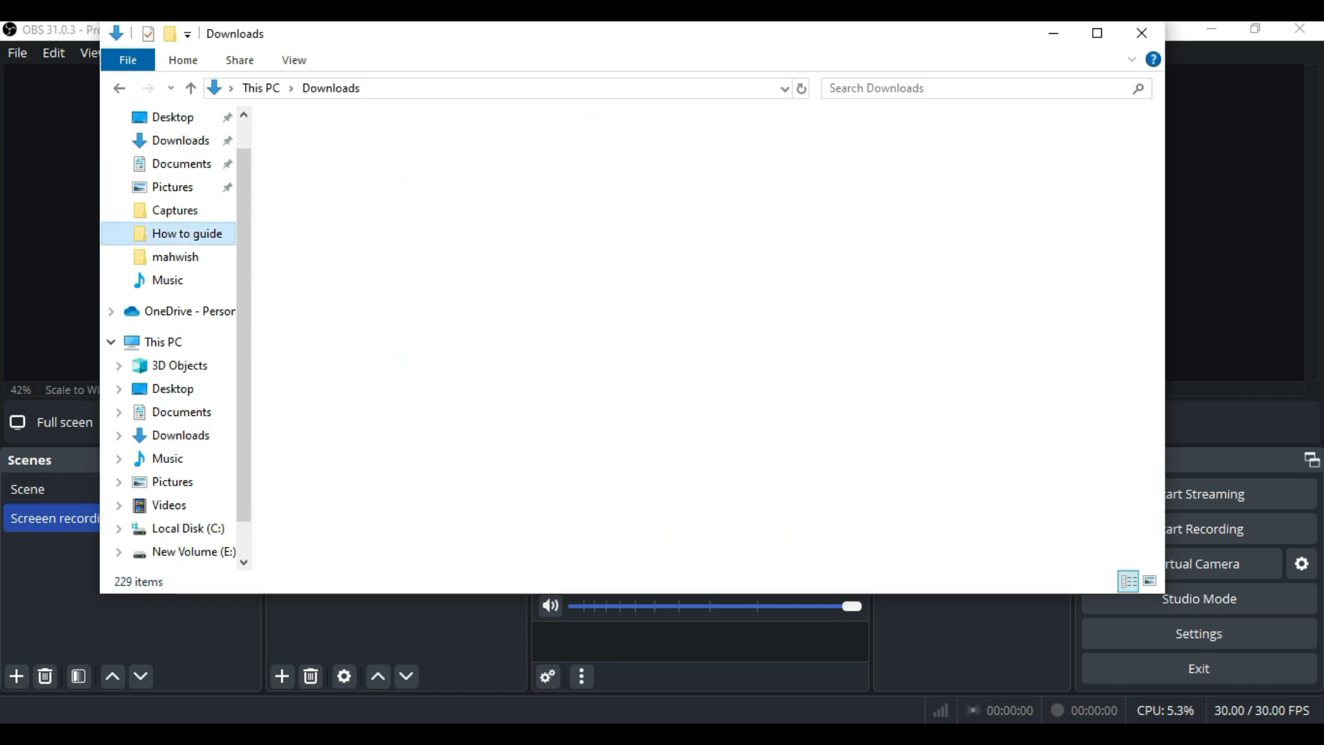
double_click(429, 178)
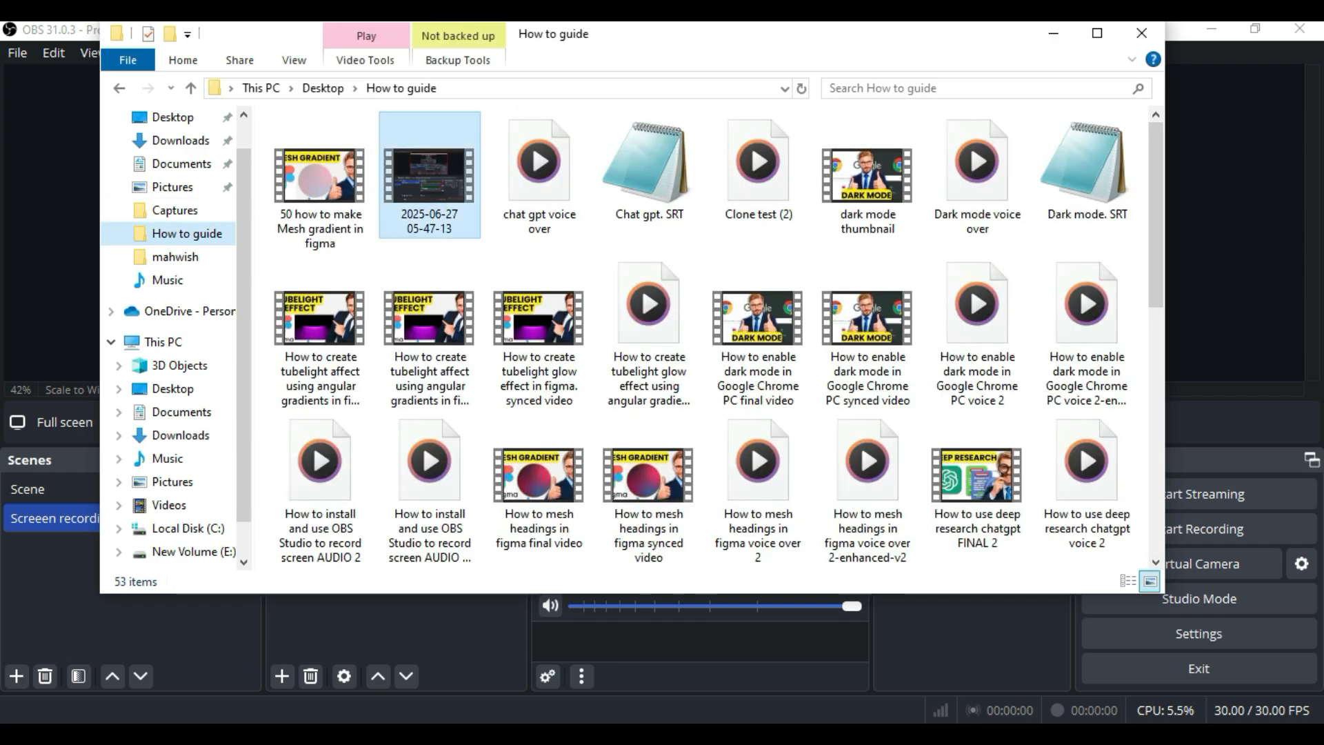